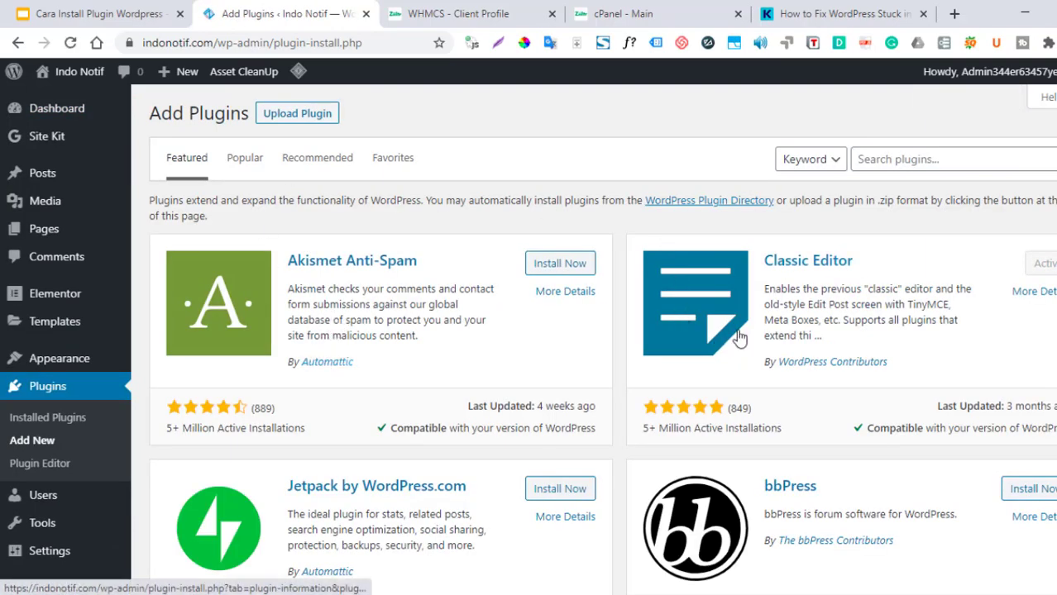
Install the Akismet Anti-Spam plugin from the featured plugins on the Add Plugins page
scroll(645, 397, down, 3)
scroll(636, 405, up, 2)
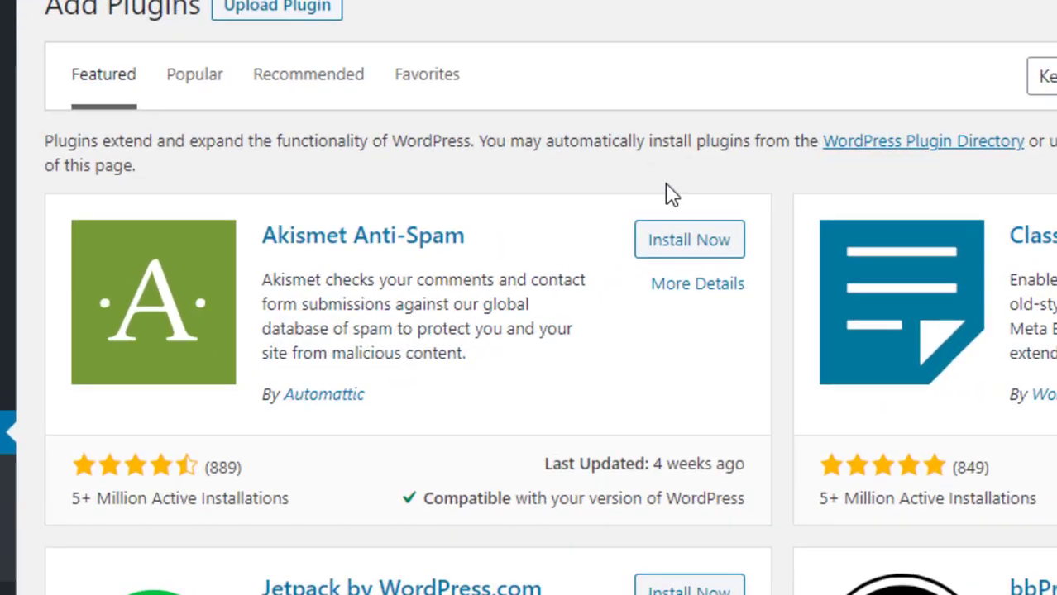
click(694, 246)
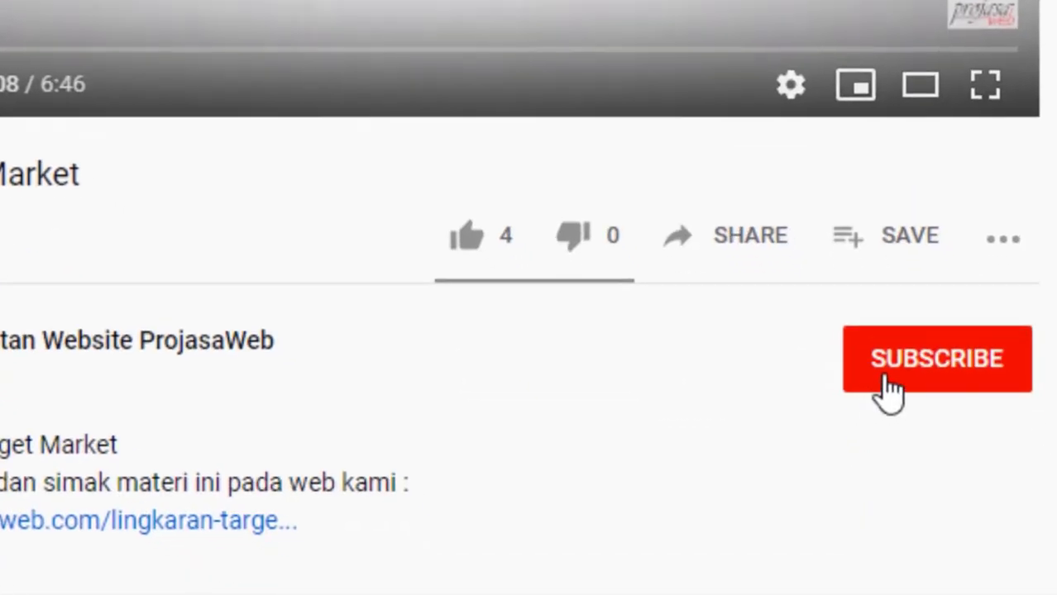
Subscribe to the ProjasaWeb channel on YouTube and set its notification preference
click(915, 372)
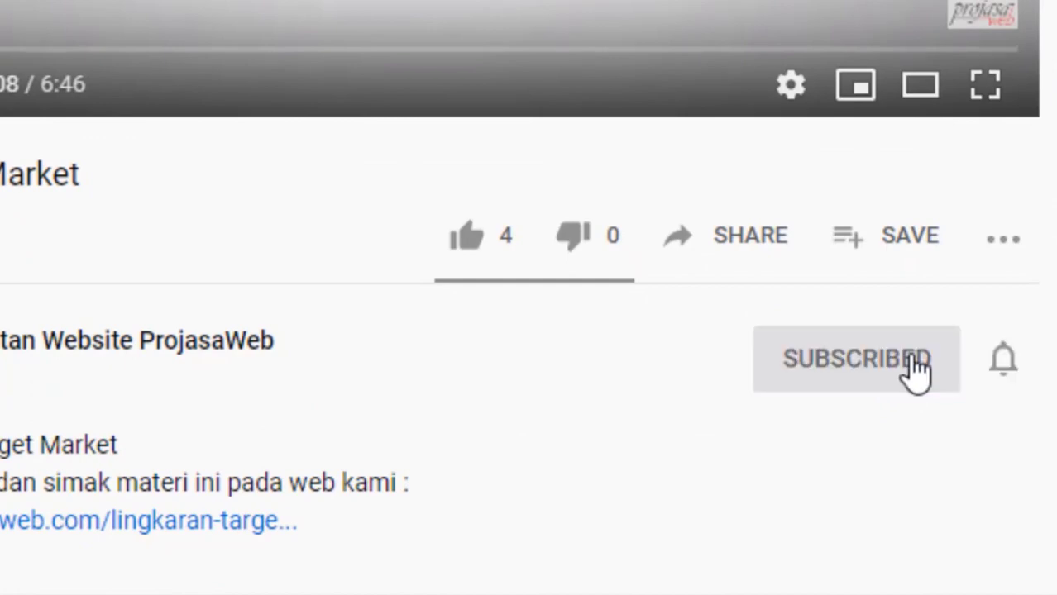
click(1008, 385)
click(1040, 450)
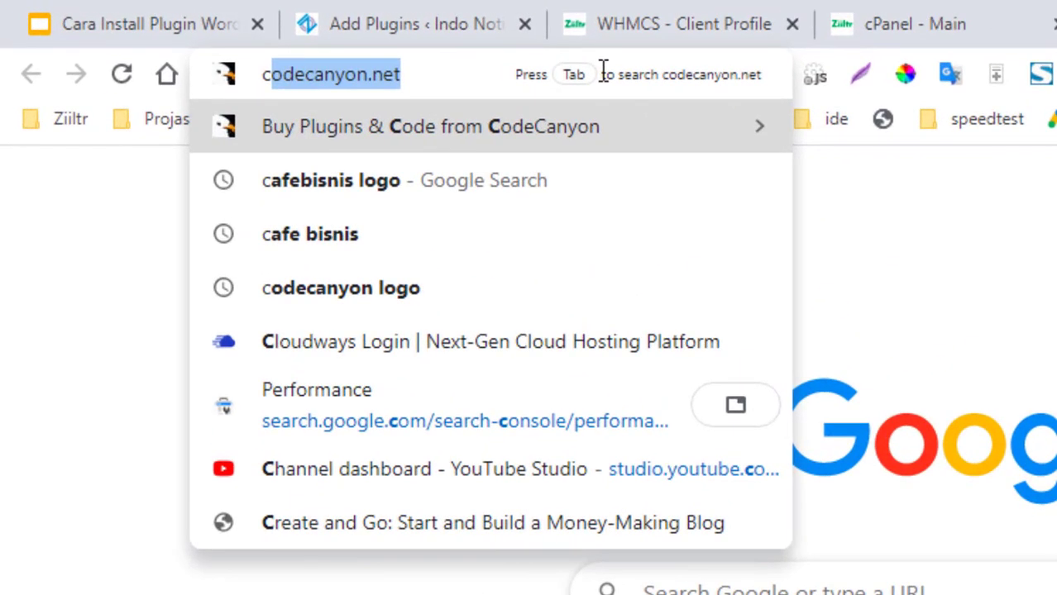
Open codecanyon.net and go to its WordPress plugins category
key(Return)
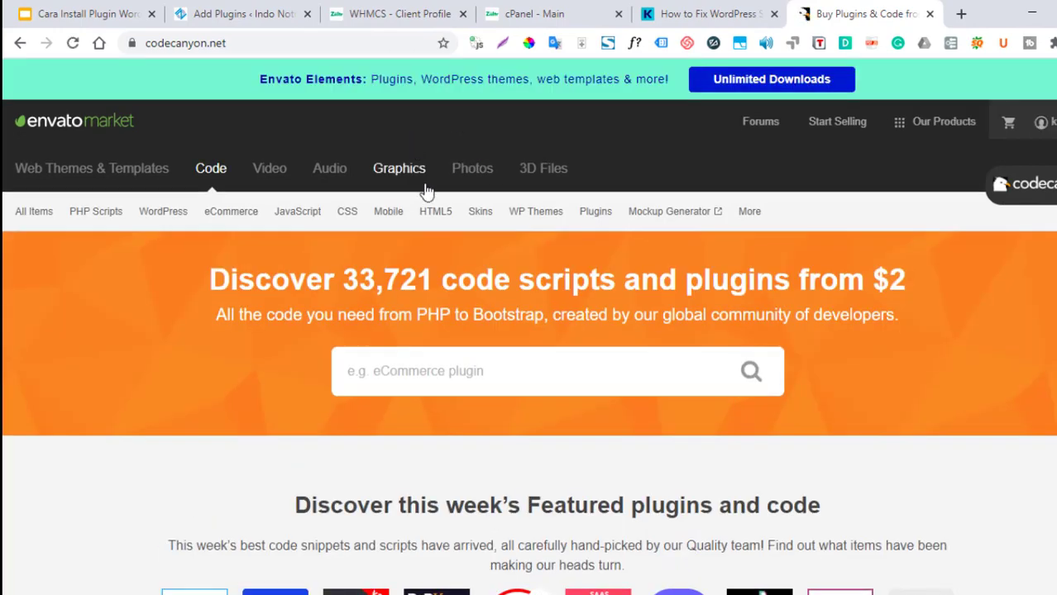
mouse_move(388, 211)
scroll(483, 254, down, 3)
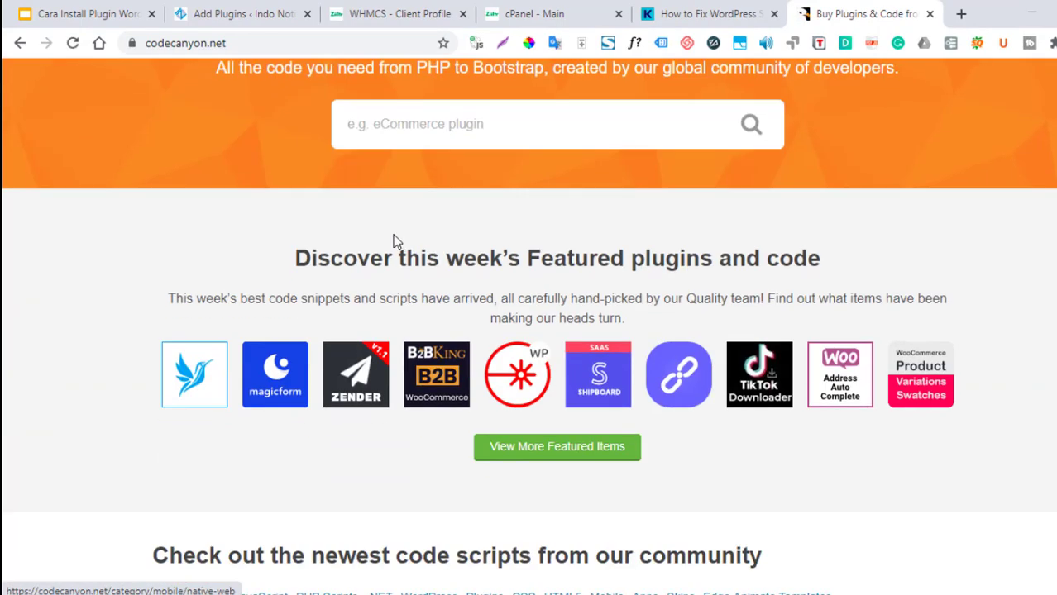
scroll(426, 246, up, 3)
mouse_move(295, 229)
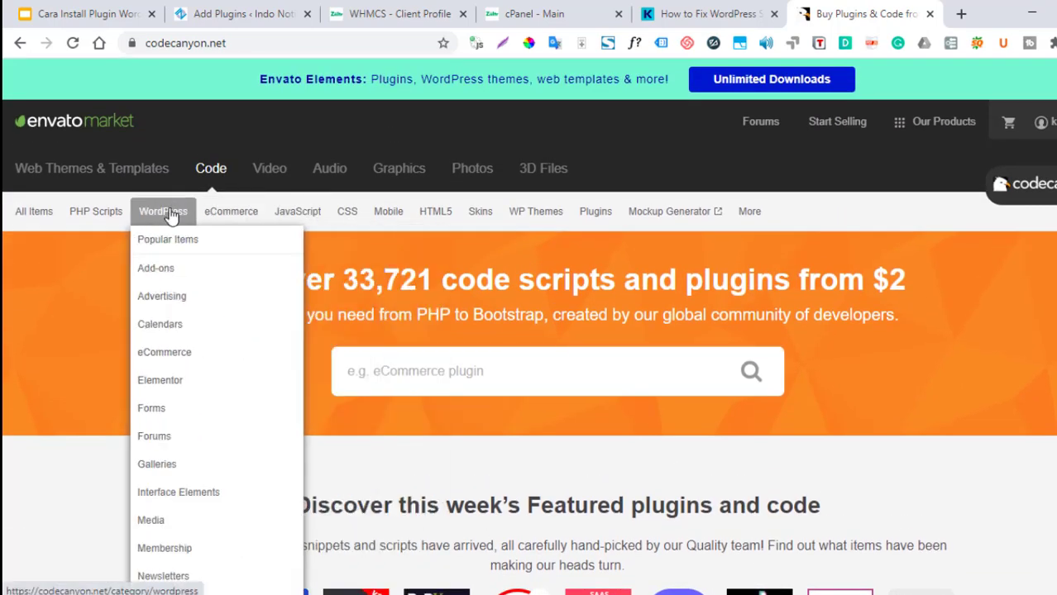
click(171, 215)
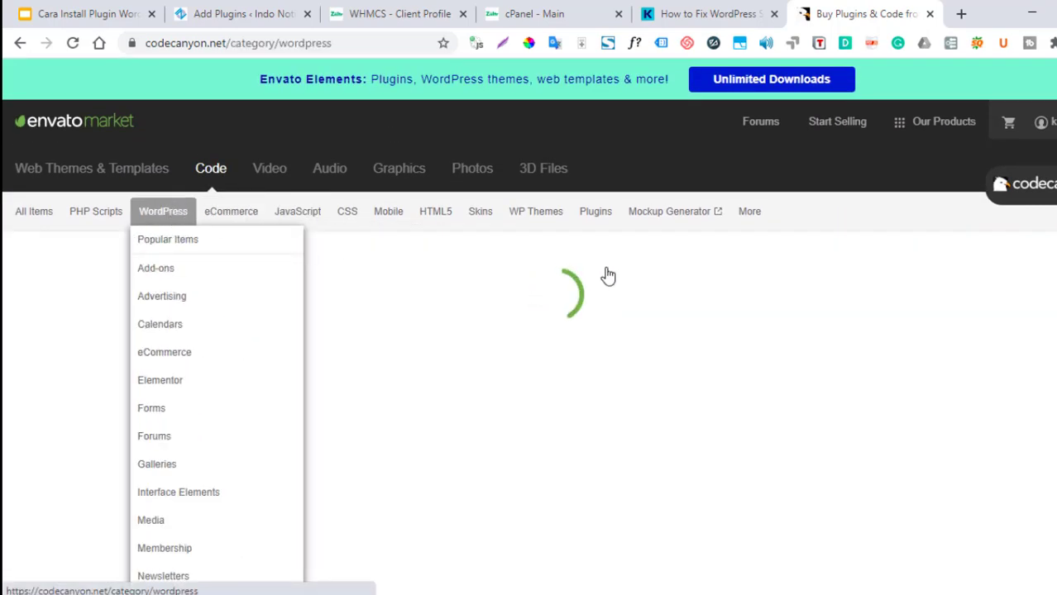
Examine the on-sale items, weekly bestsellers, rising stars and new bestsellers in CodeCanyon's WordPress plugins category
scroll(533, 286, down, 3)
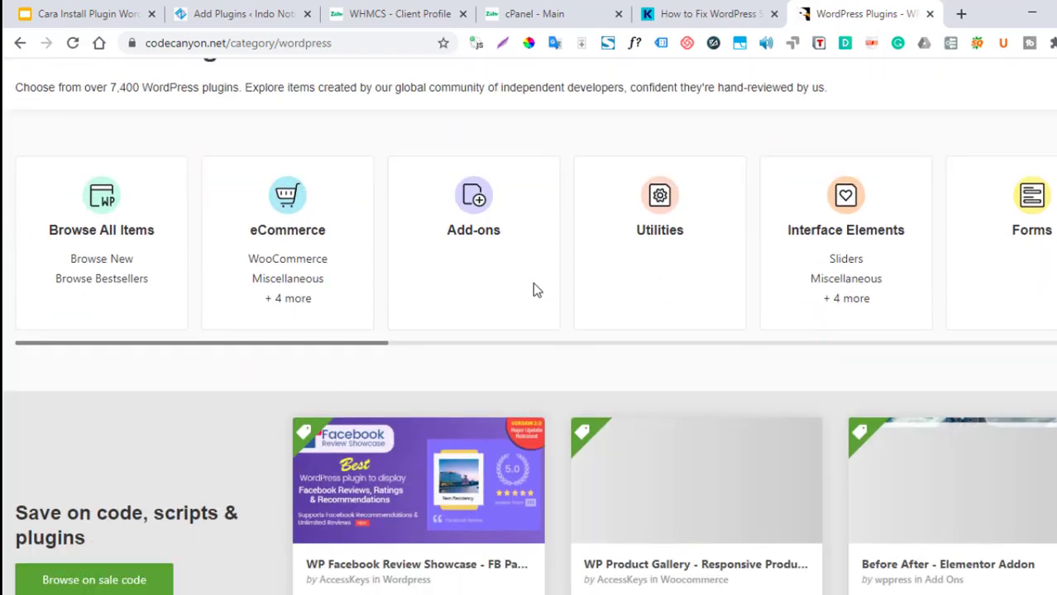
scroll(526, 282, down, 4)
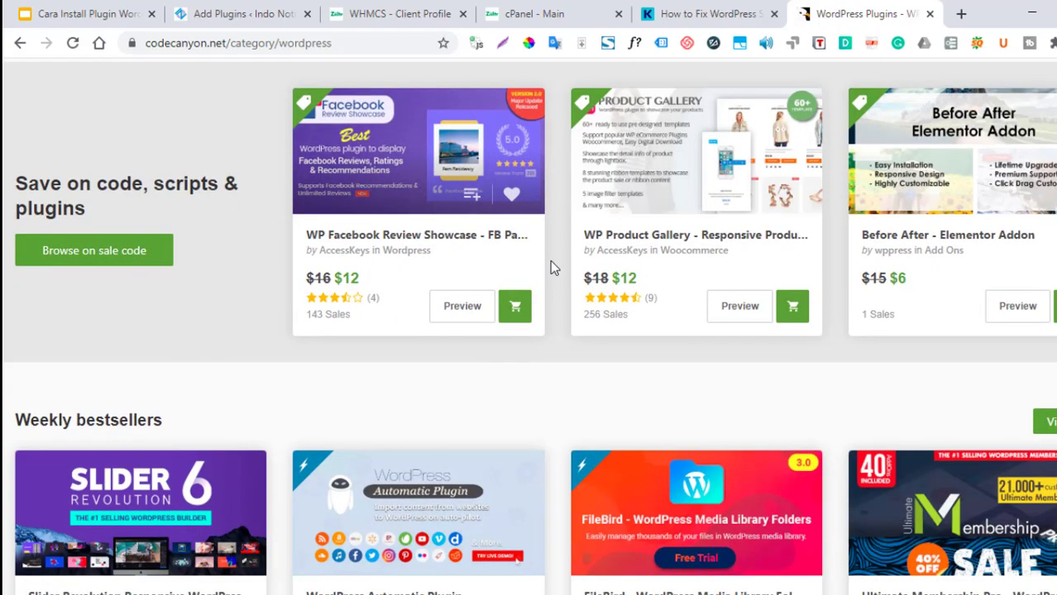
scroll(552, 267, down, 4)
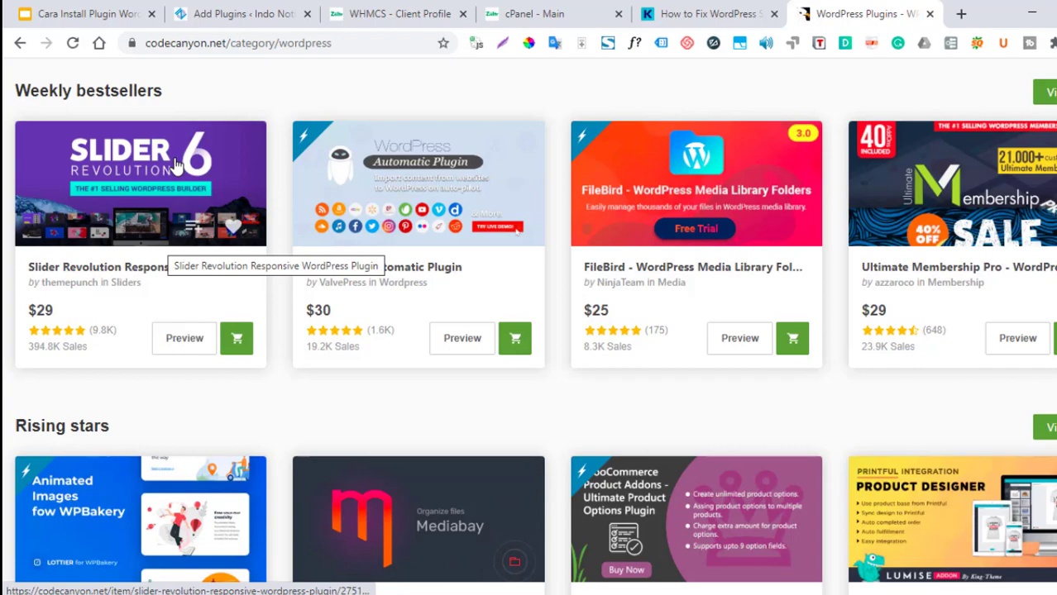
scroll(258, 227, up, 3)
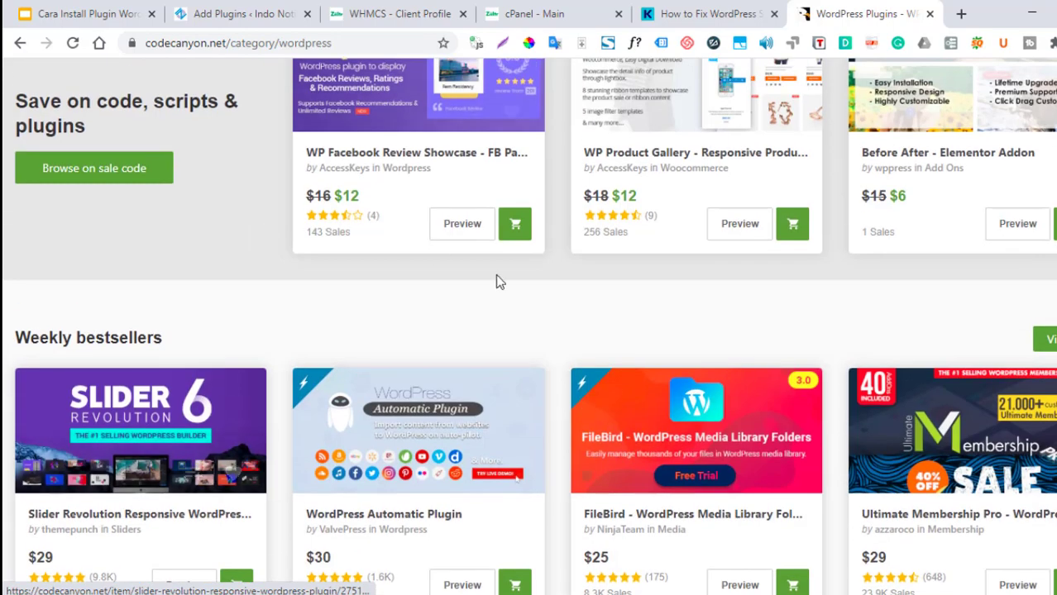
scroll(496, 277, up, 4)
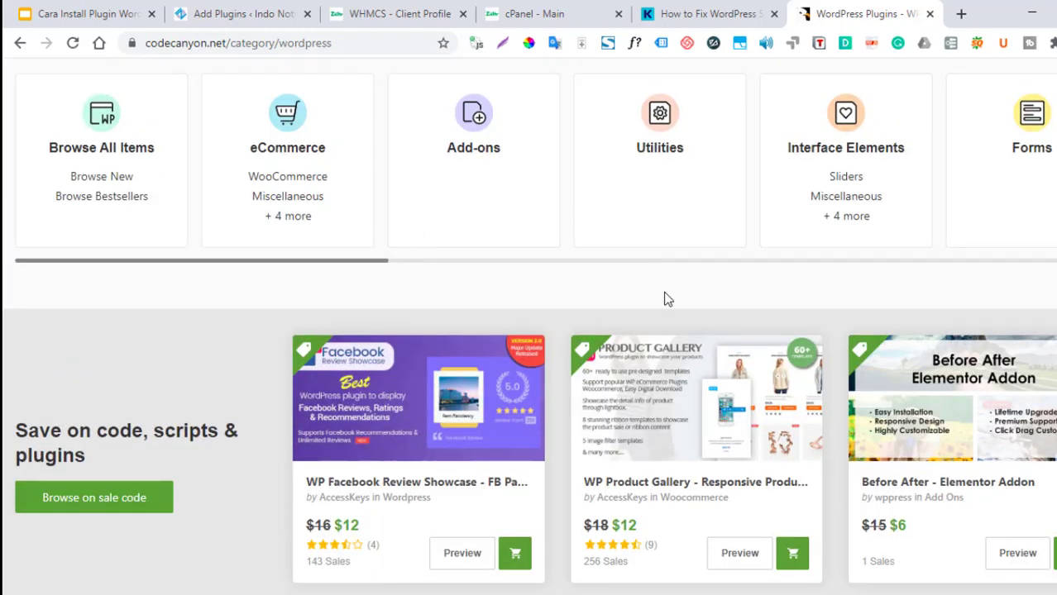
scroll(668, 299, down, 13)
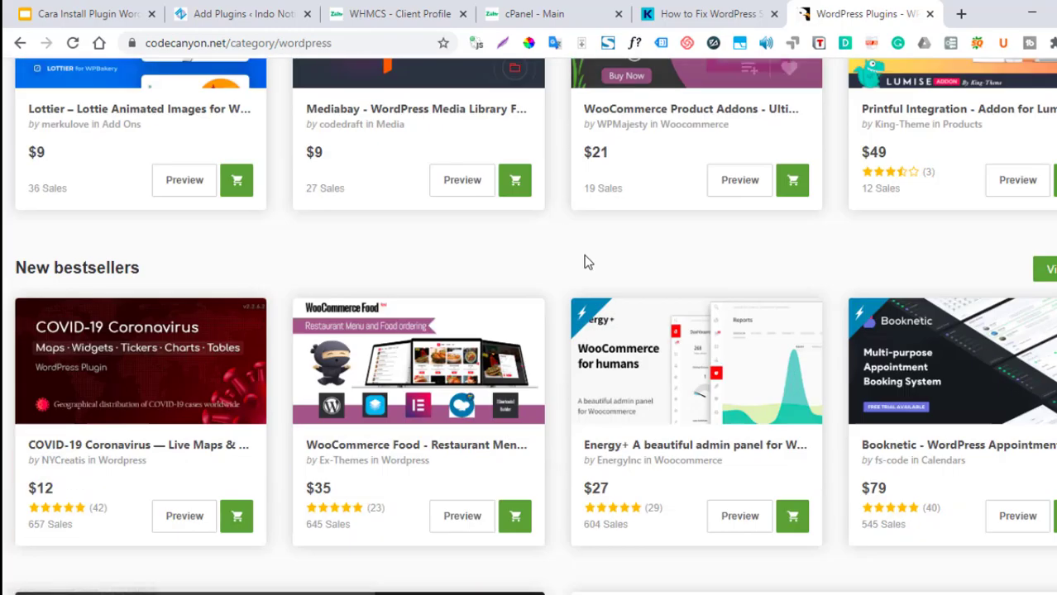
scroll(584, 262, down, 4)
scroll(798, 302, up, 17)
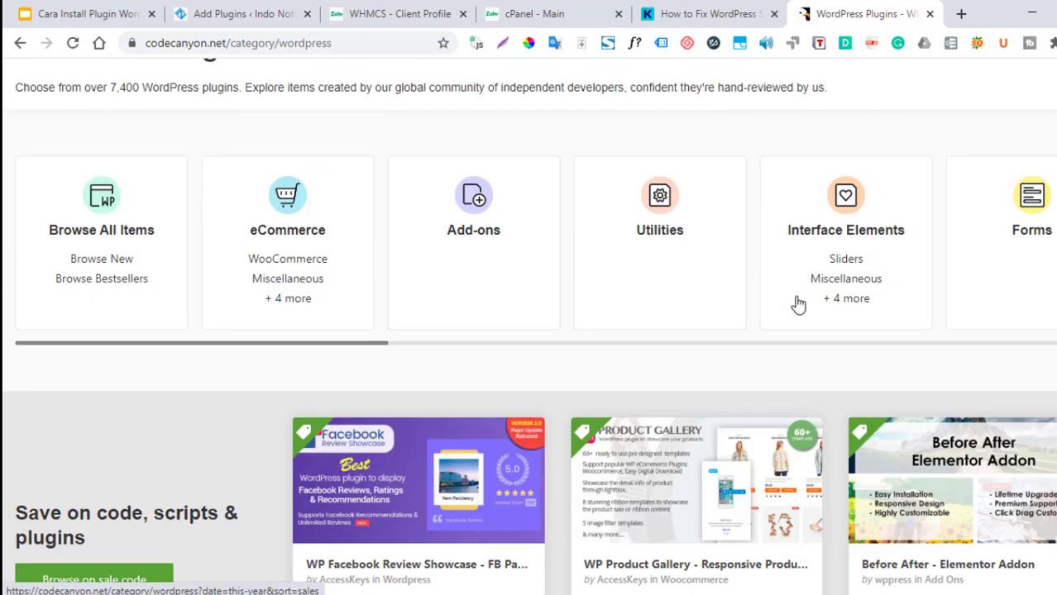
scroll(798, 304, up, 3)
mouse_move(1042, 121)
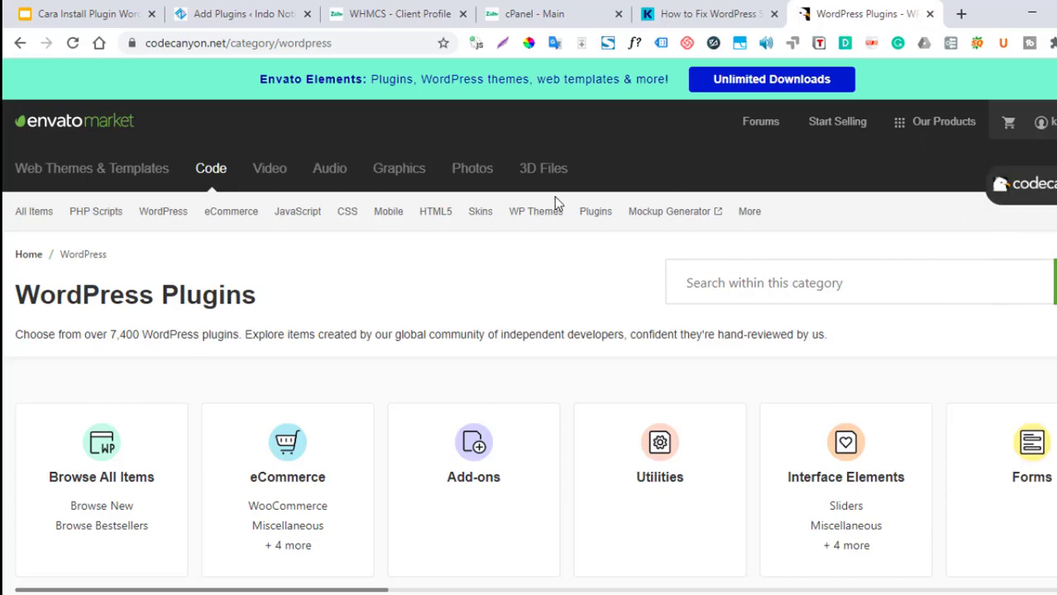
scroll(556, 201, down, 9)
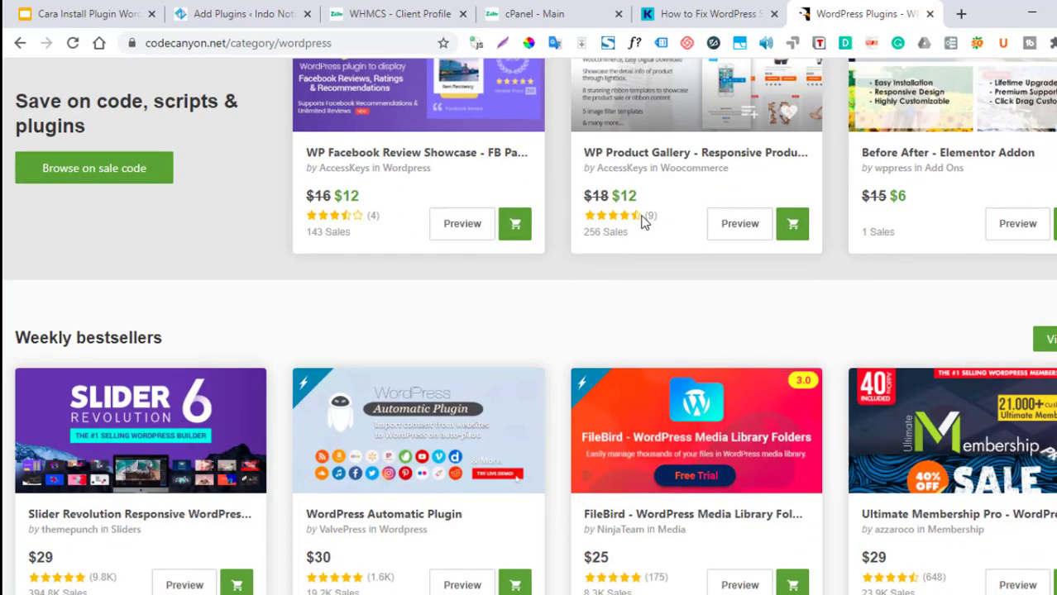
scroll(644, 218, down, 4)
scroll(620, 222, down, 6)
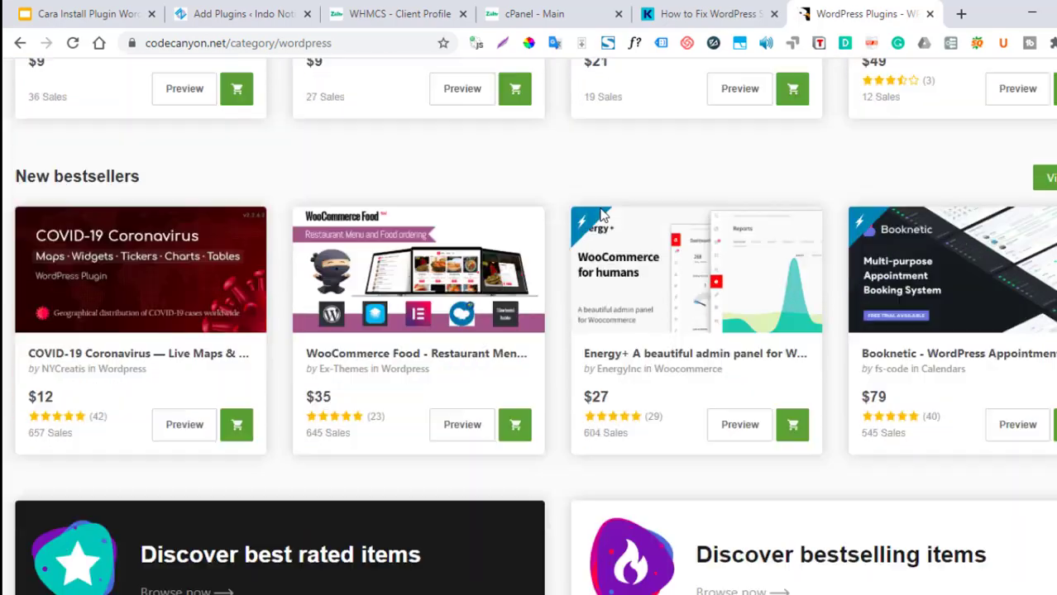
scroll(703, 232, down, 3)
scroll(715, 233, up, 5)
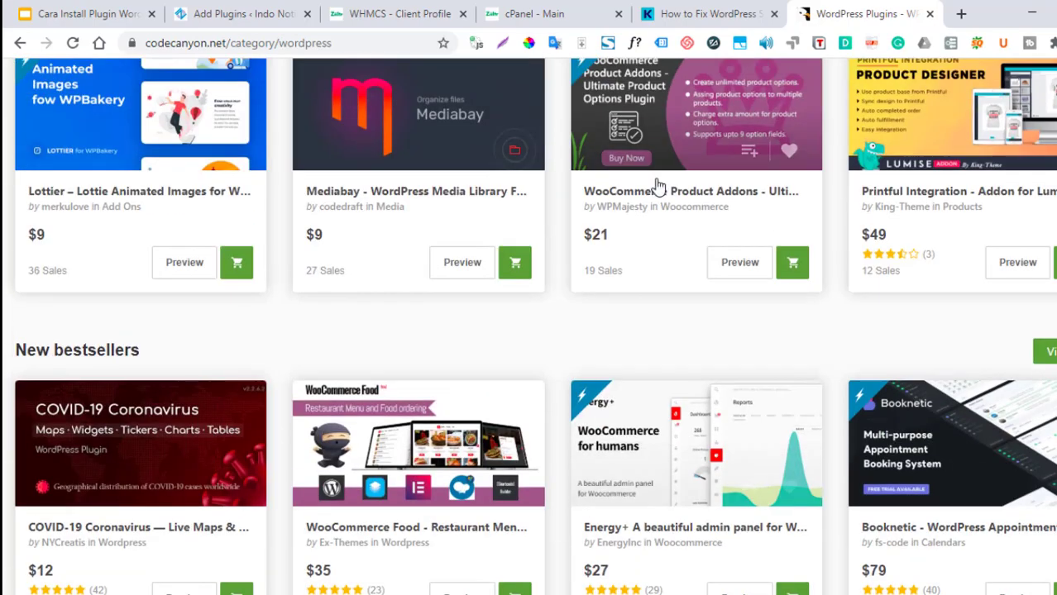
scroll(486, 220, down, 1)
scroll(486, 219, up, 8)
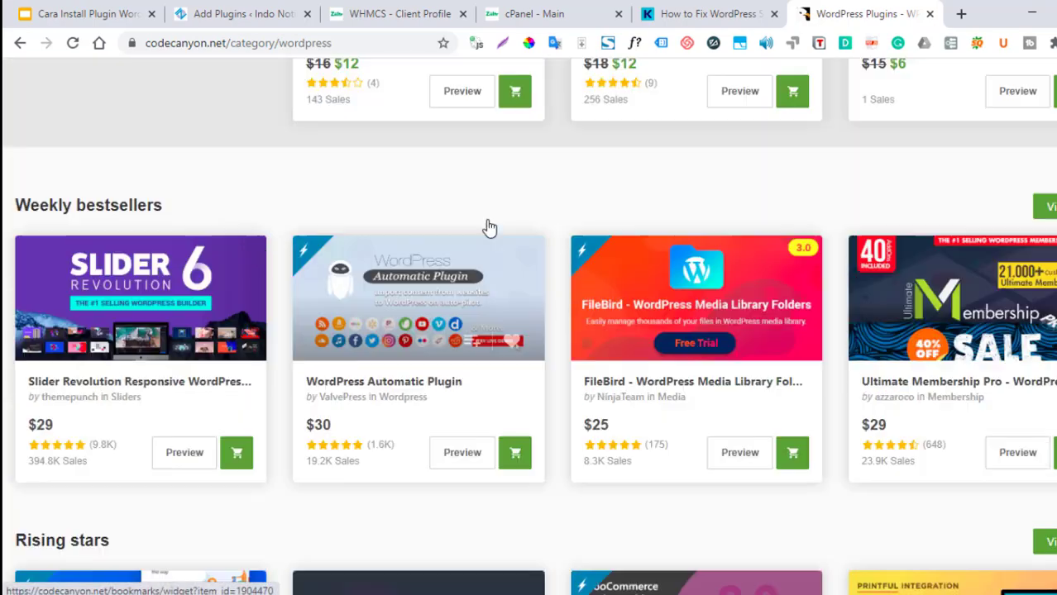
scroll(490, 228, up, 4)
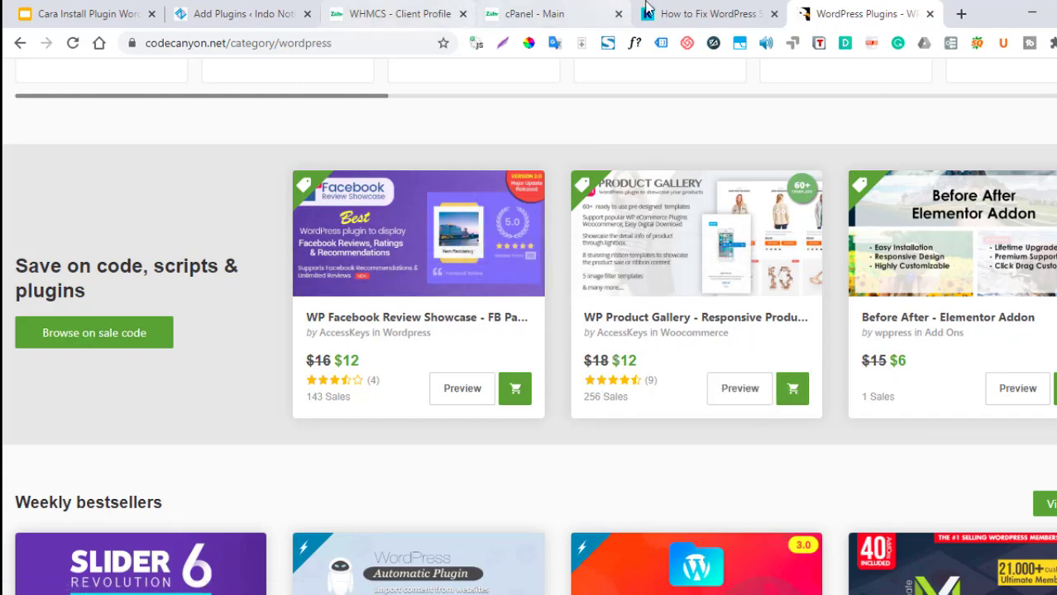
Search for "slider" on the WordPress Add Plugins page and compare the offer with CodeCanyon's listings
click(264, 11)
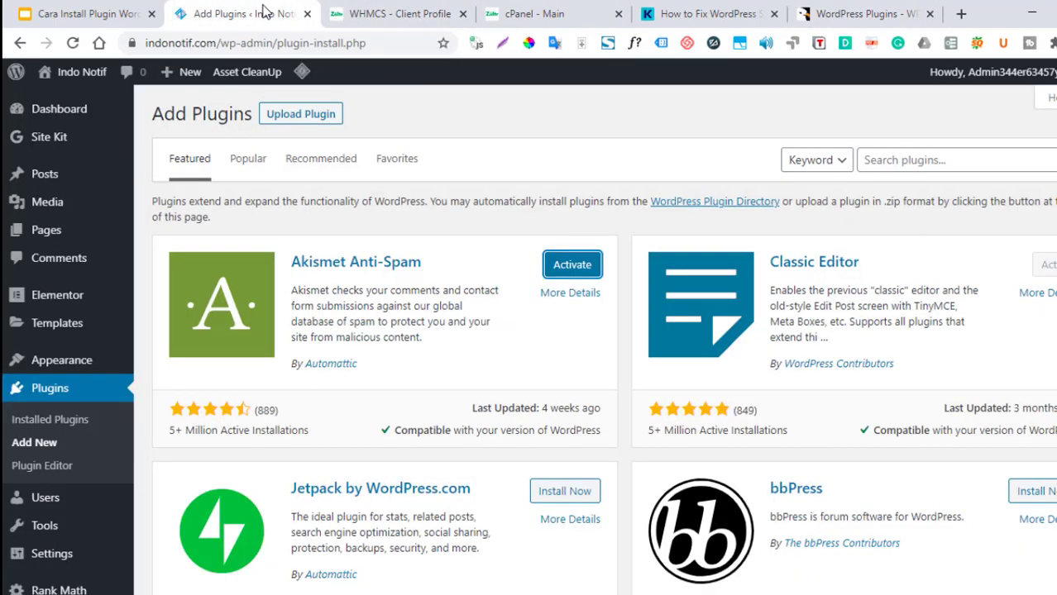
click(937, 160)
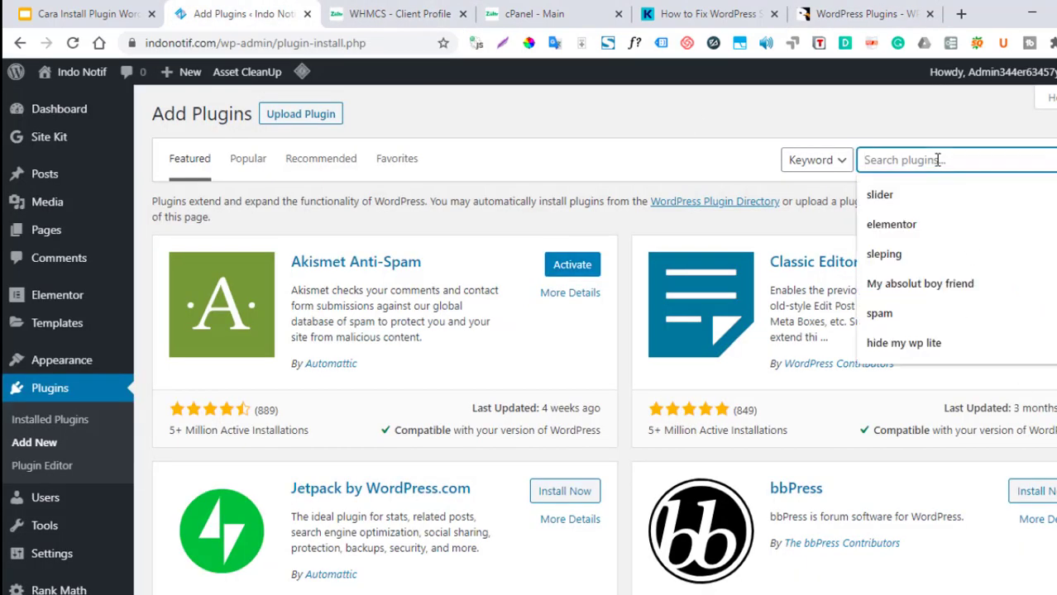
click(916, 194)
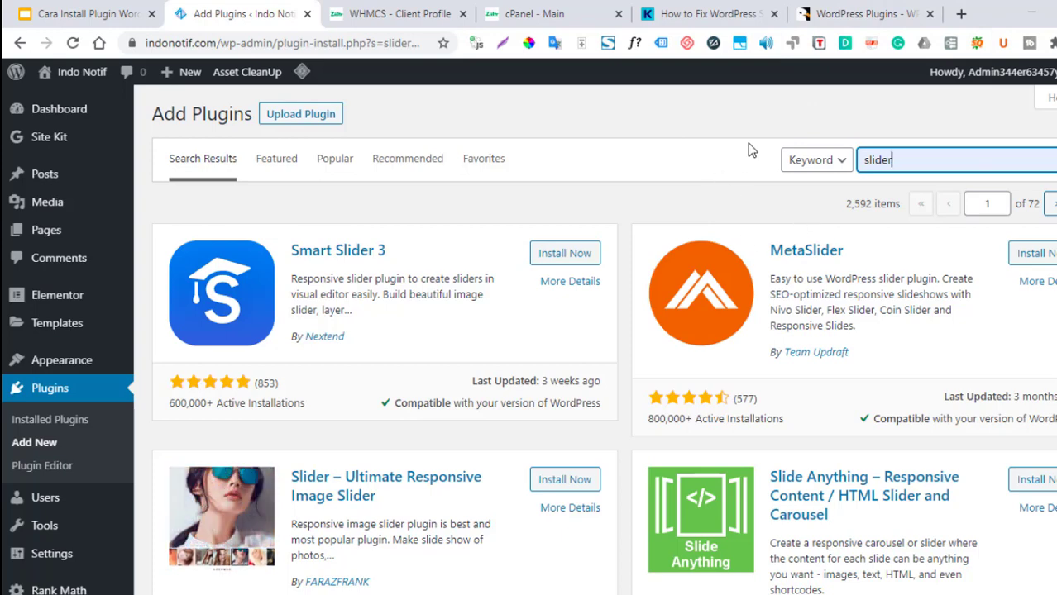
click(861, 17)
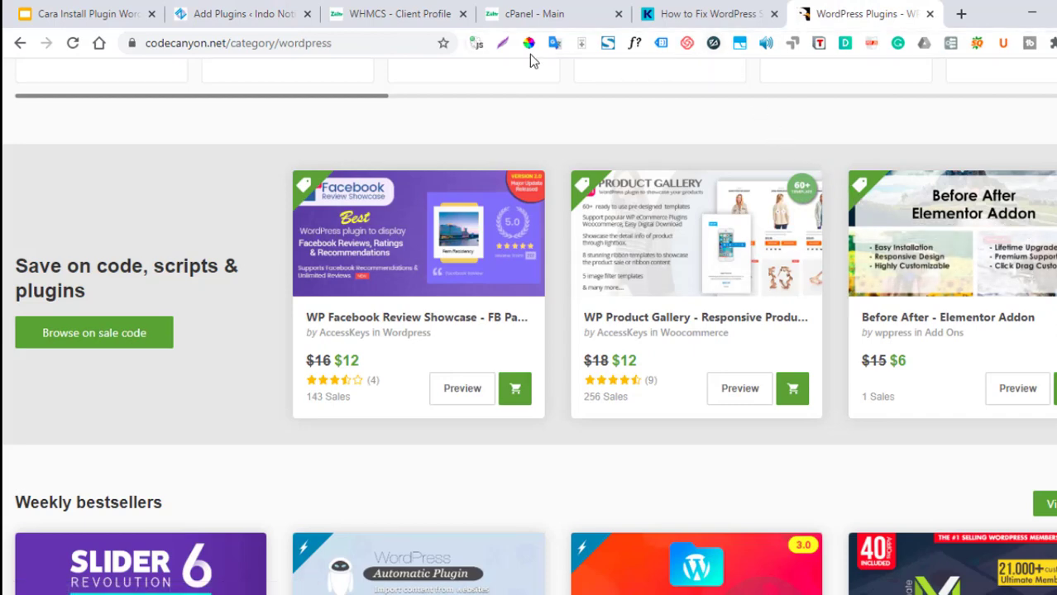
click(259, 23)
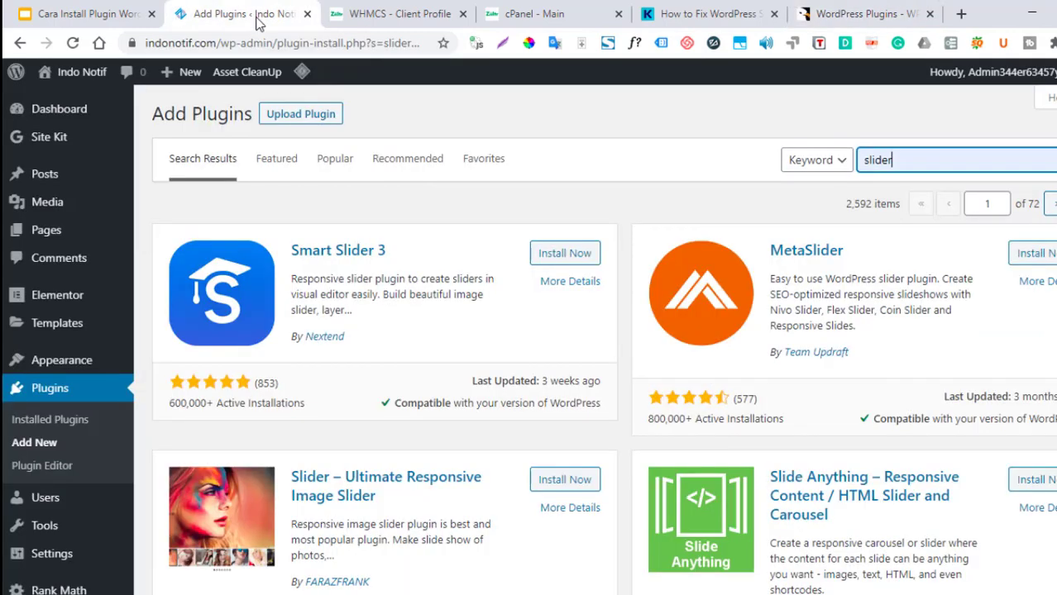
Open the .zip plugin upload form and look at its file chooser, cancelling without picking a file
click(329, 113)
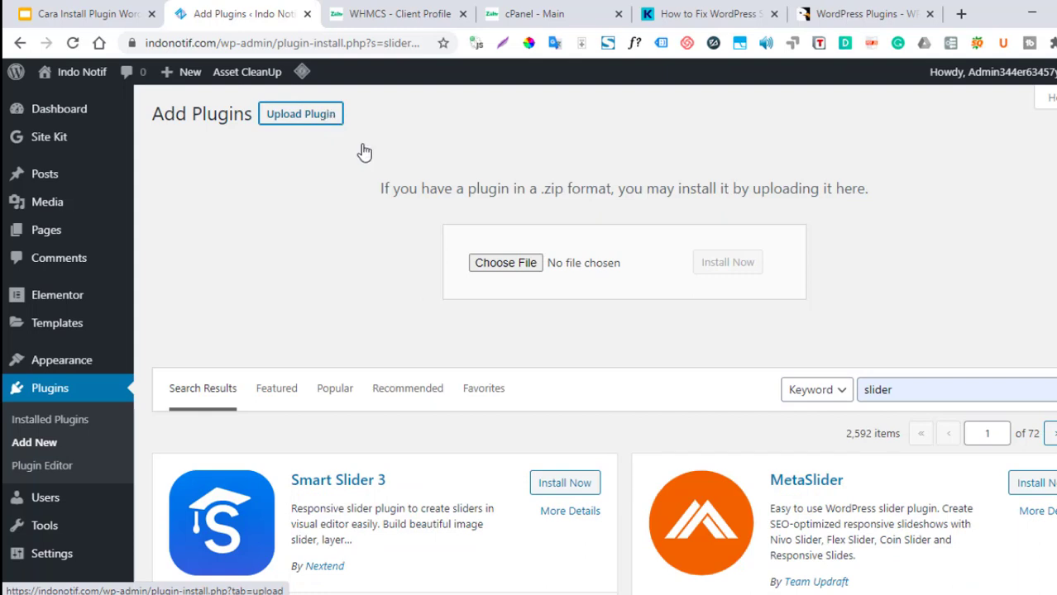
click(474, 261)
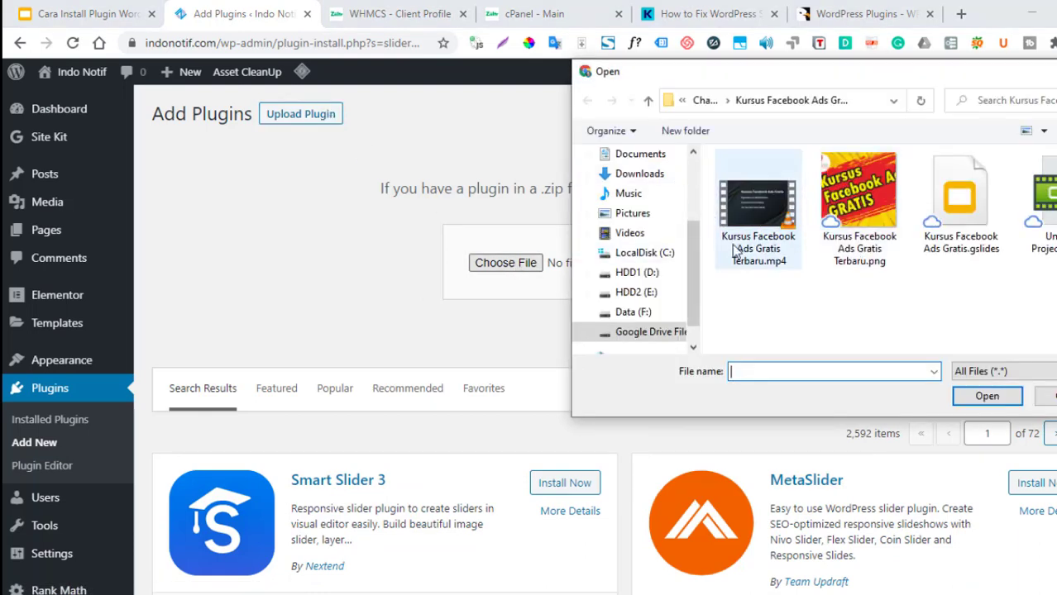
key(Escape)
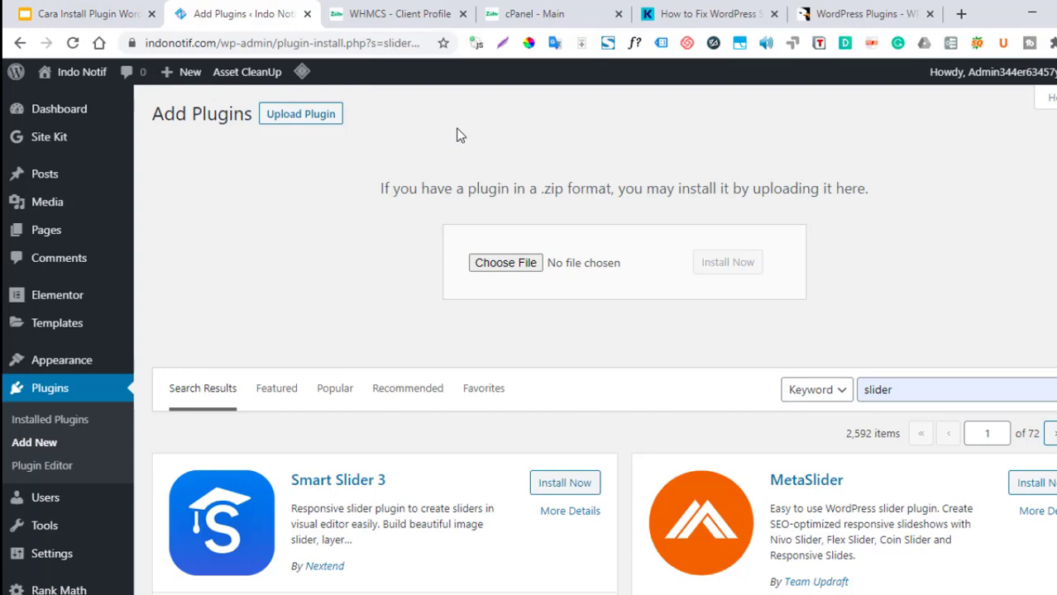
Switch from the slider plugin results to the presentation about installing WordPress plugins
scroll(463, 192, down, 3)
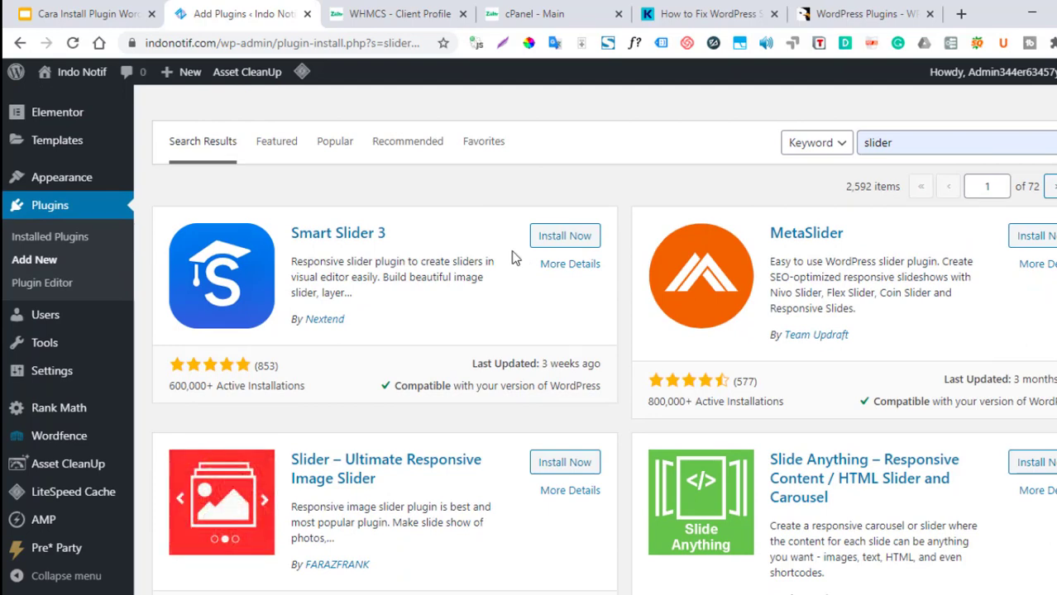
click(58, 10)
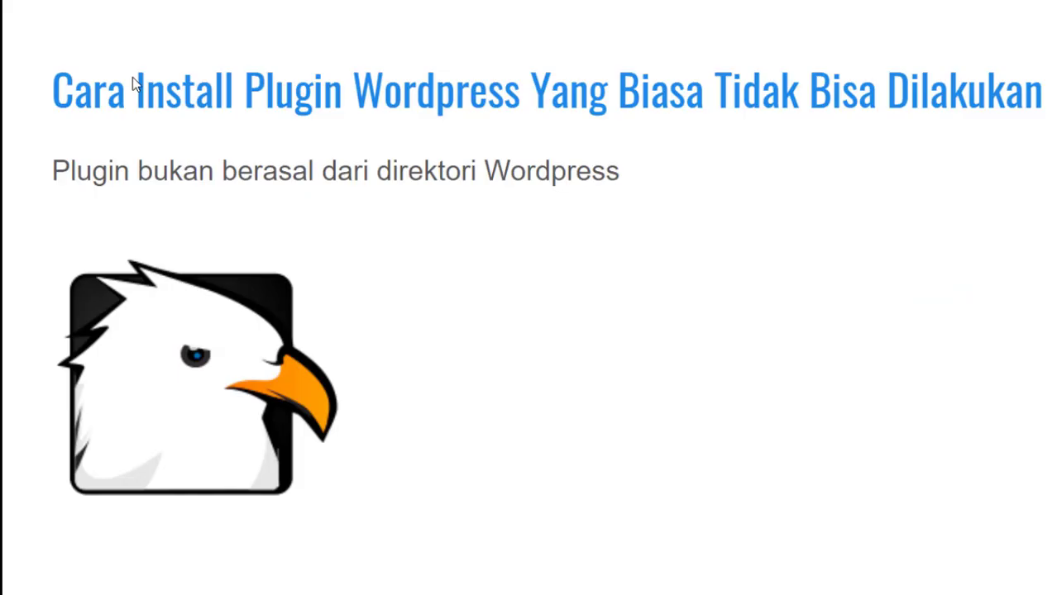
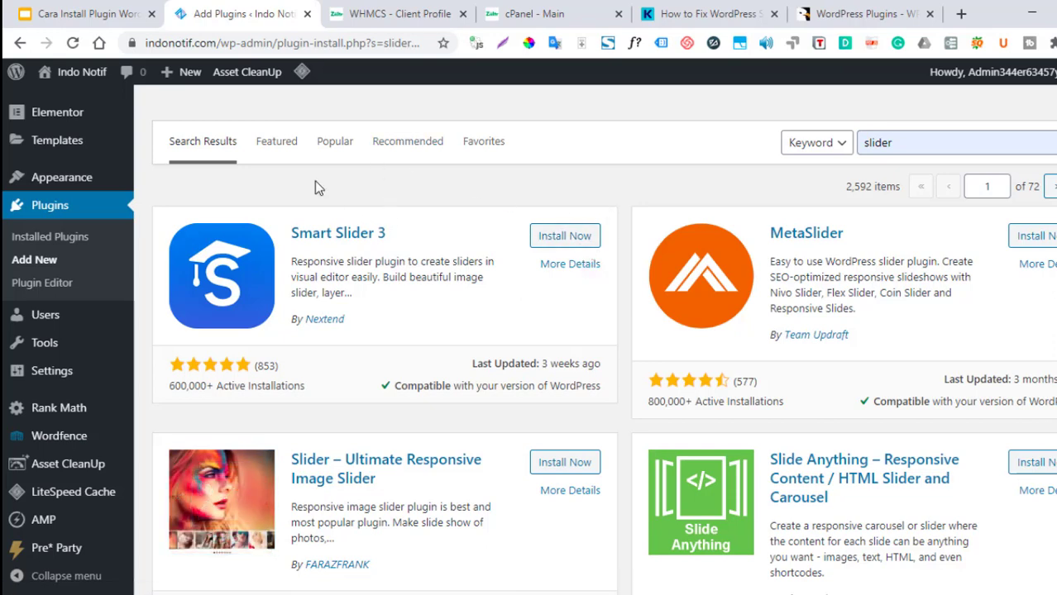
Open the site's installed plugins list and review it down to the last entry
click(79, 251)
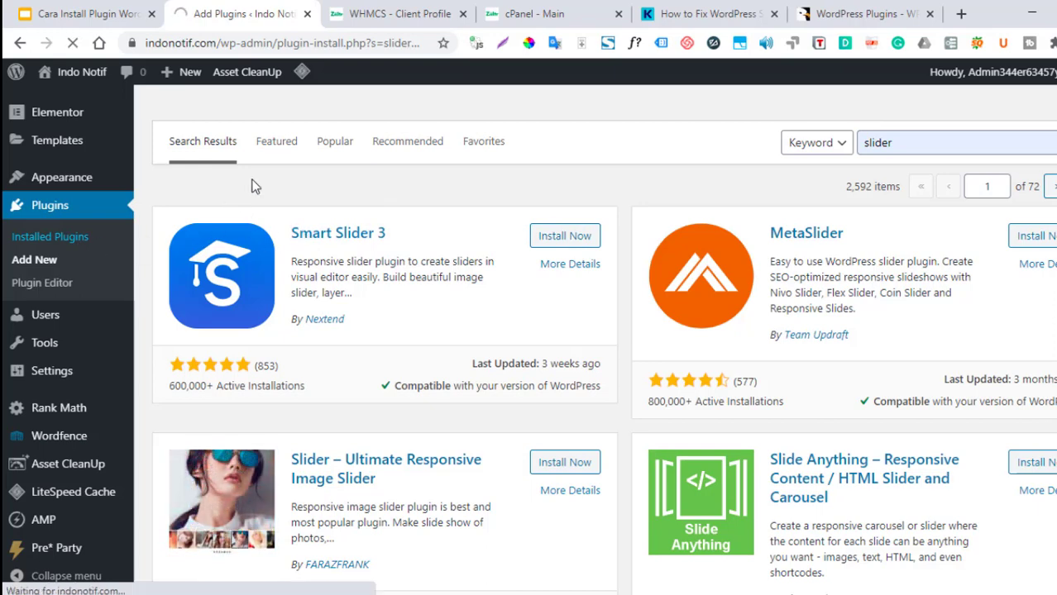
scroll(302, 289, down, 3)
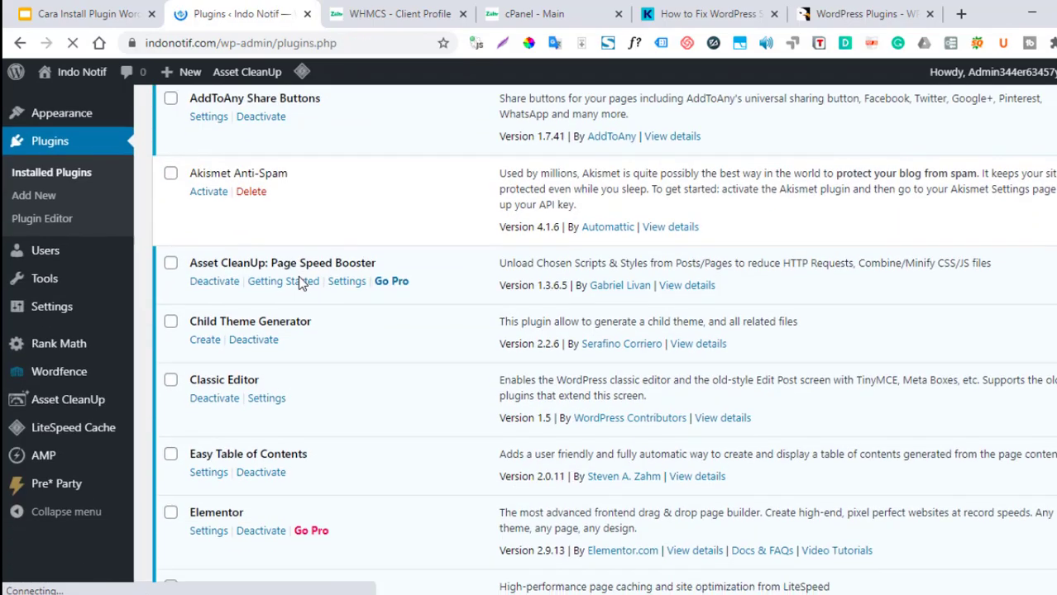
scroll(332, 264, down, 6)
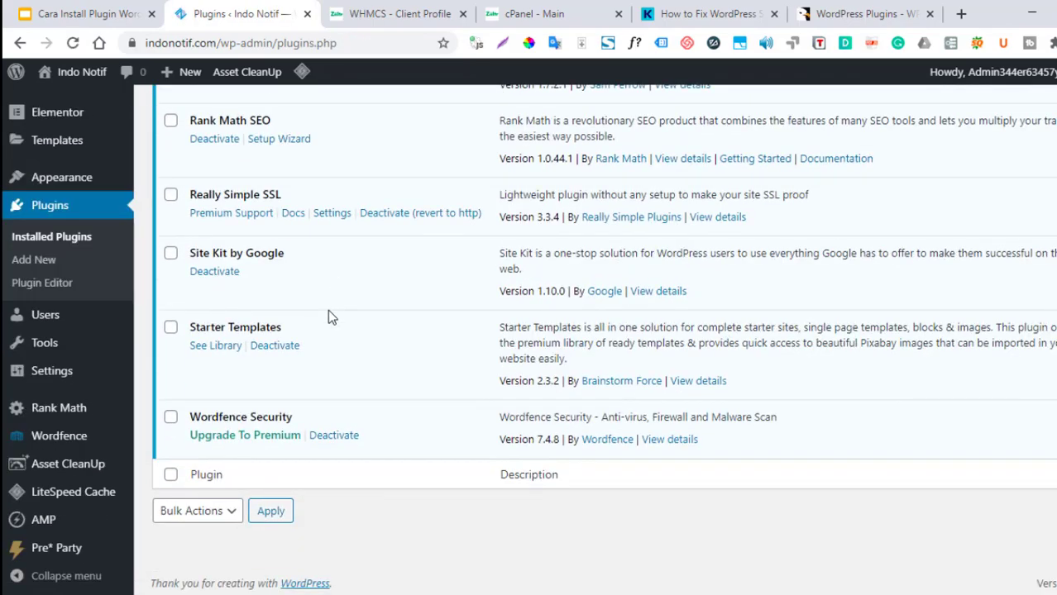
Delete the inactive Akismet Anti-Spam plugin from the installed plugins list and return to the presentation
scroll(327, 309, up, 10)
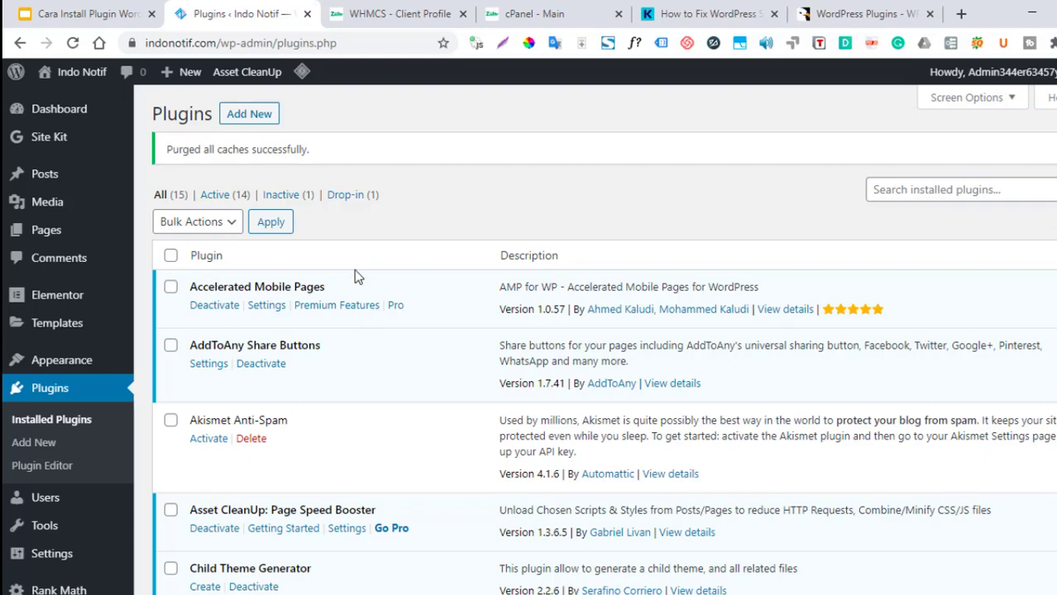
scroll(366, 307, down, 2)
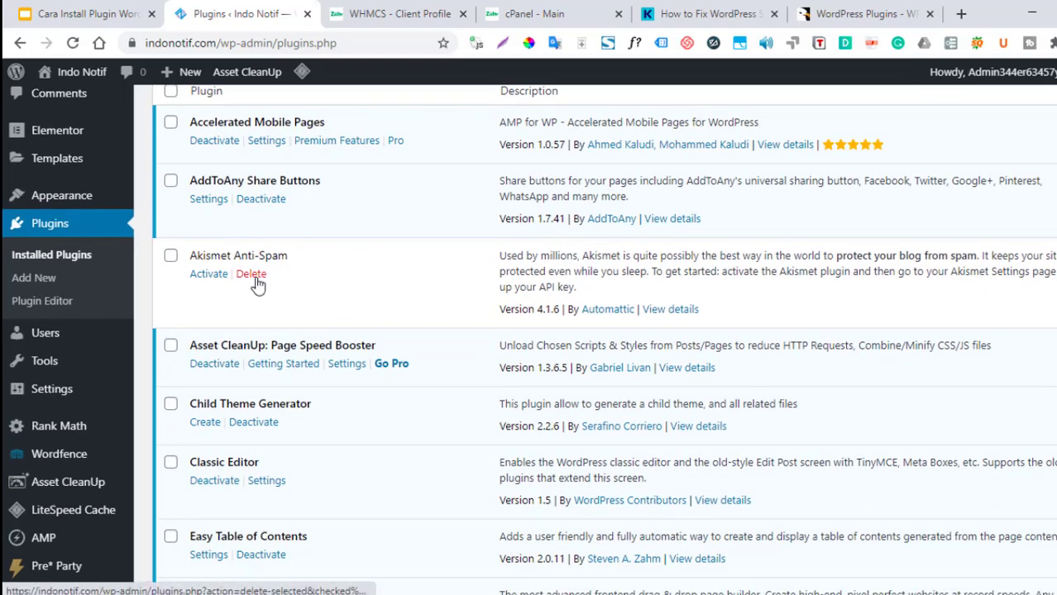
click(256, 279)
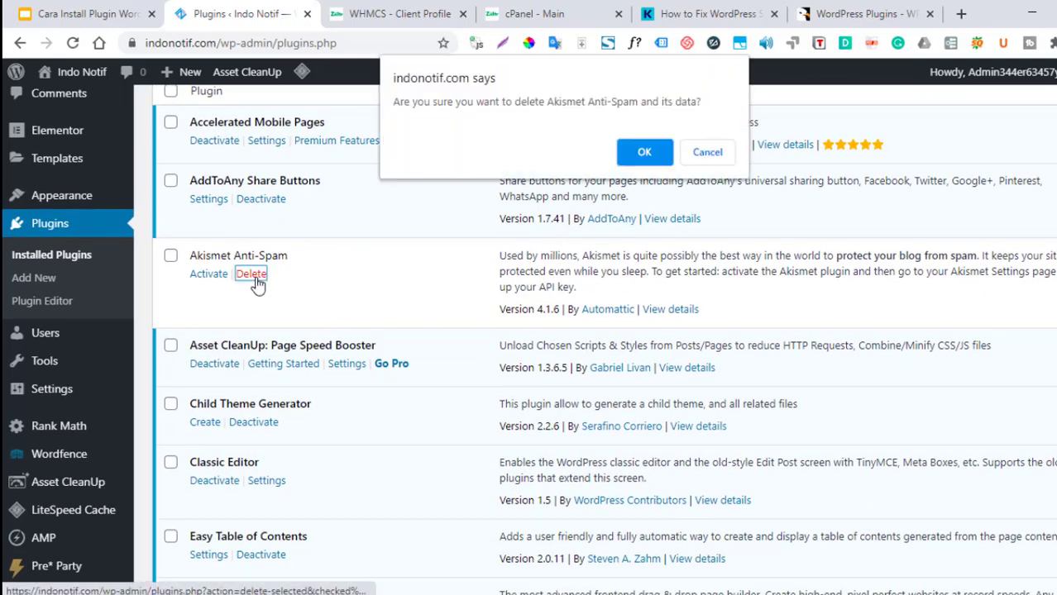
click(635, 157)
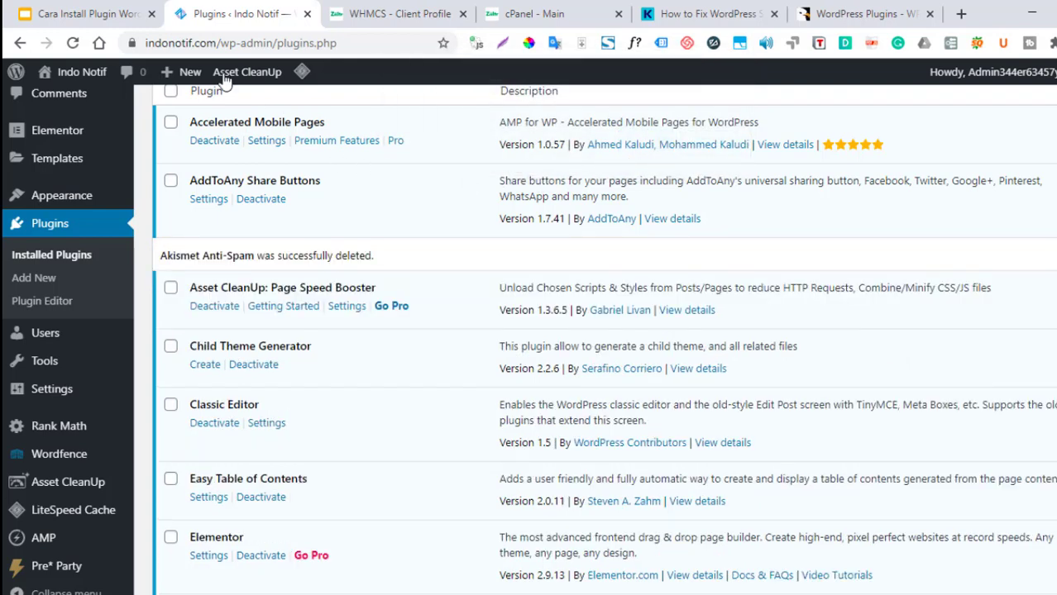
click(104, 20)
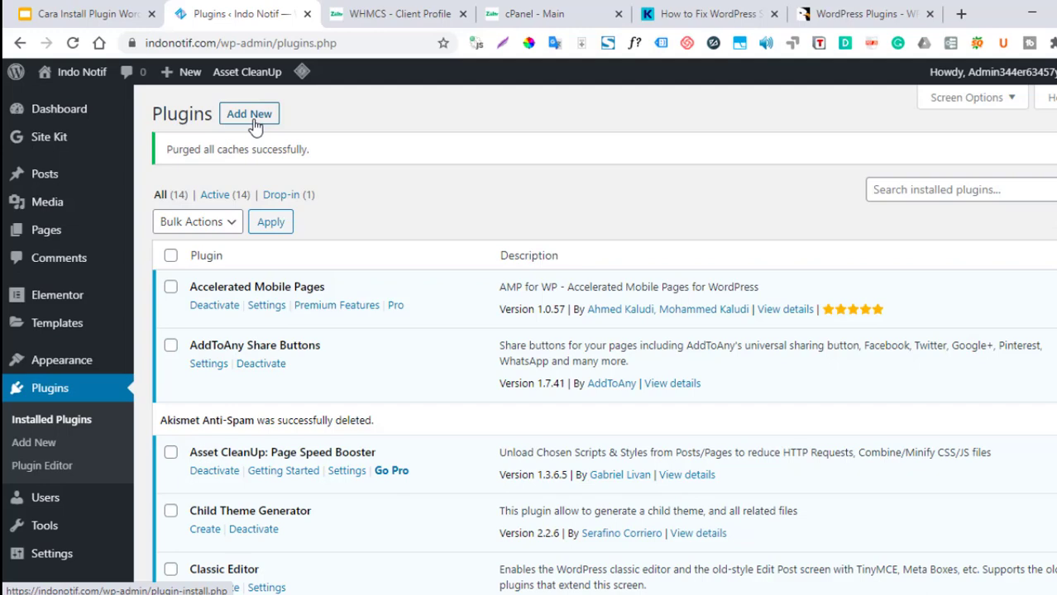
Open the .zip upload form on the Add Plugins page and view its file chooser, cancelling without a selection
click(255, 123)
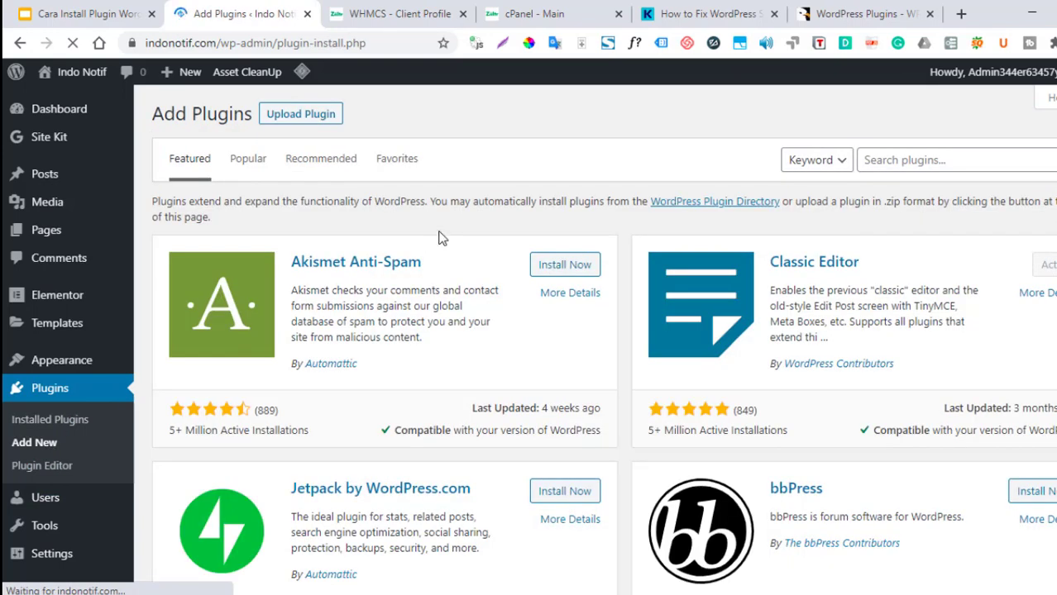
click(311, 120)
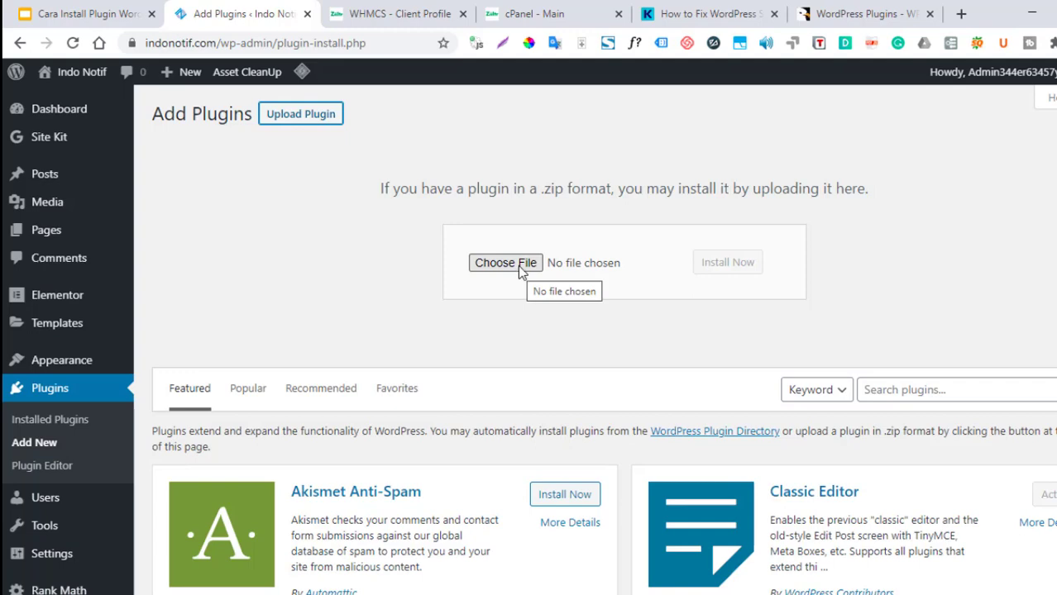
click(517, 264)
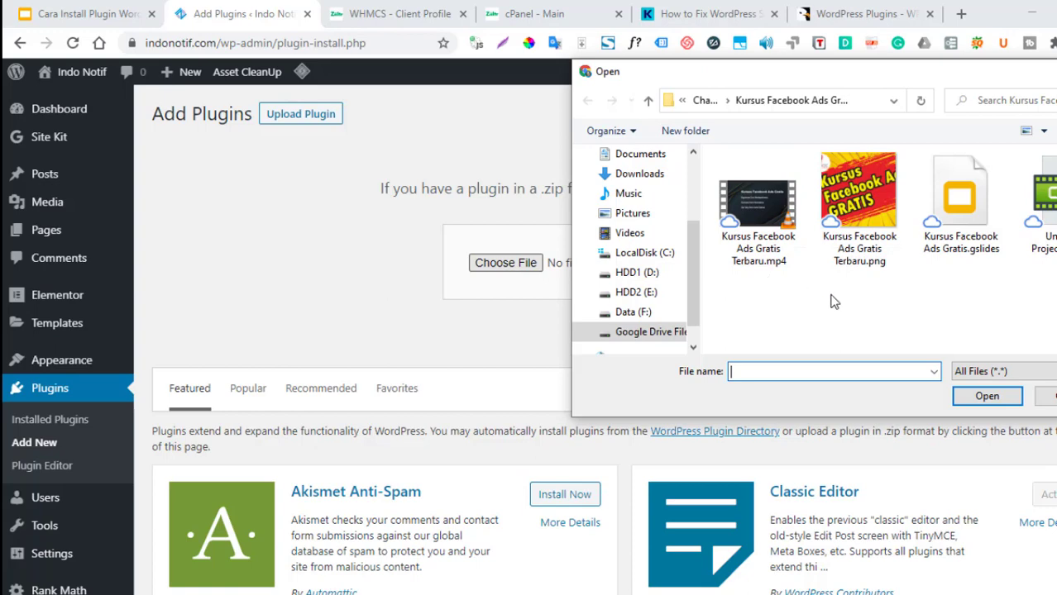
key(Escape)
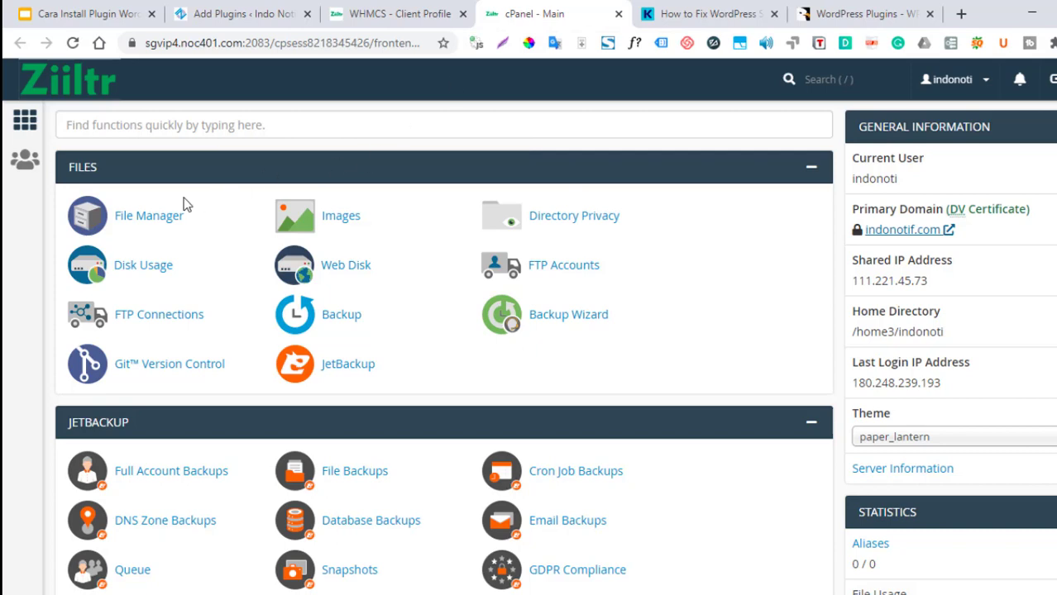
Open the cPanel File Manager and navigate to the public_html/wp-content/plugins folder
click(163, 216)
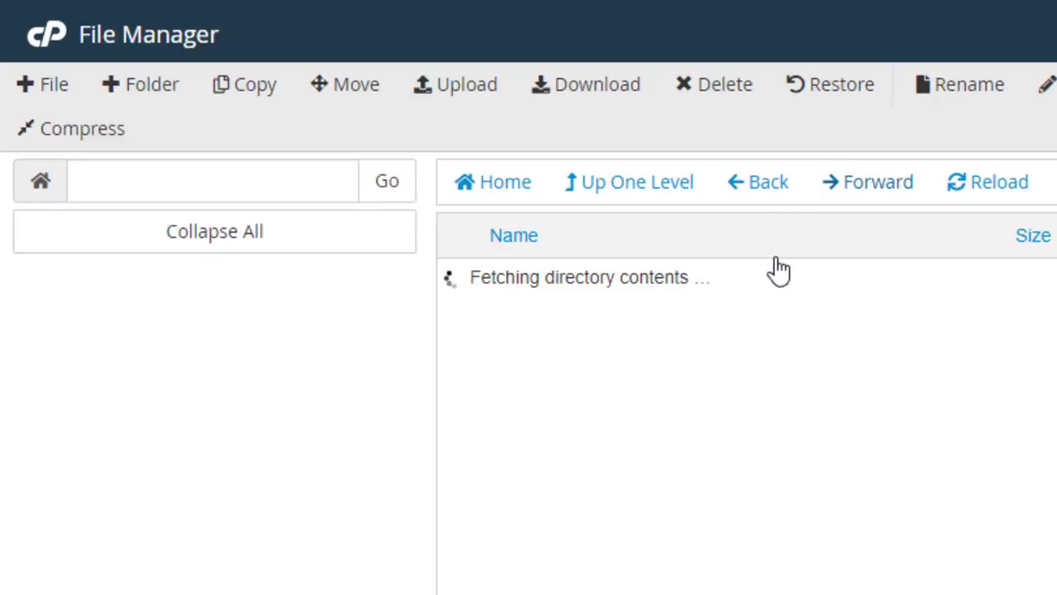
double_click(486, 494)
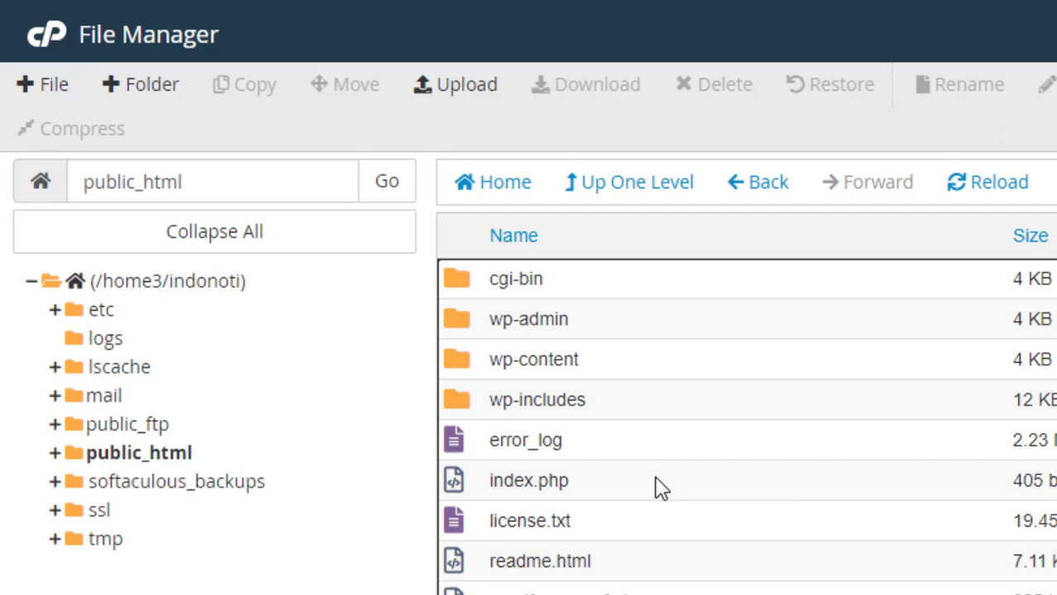
double_click(478, 361)
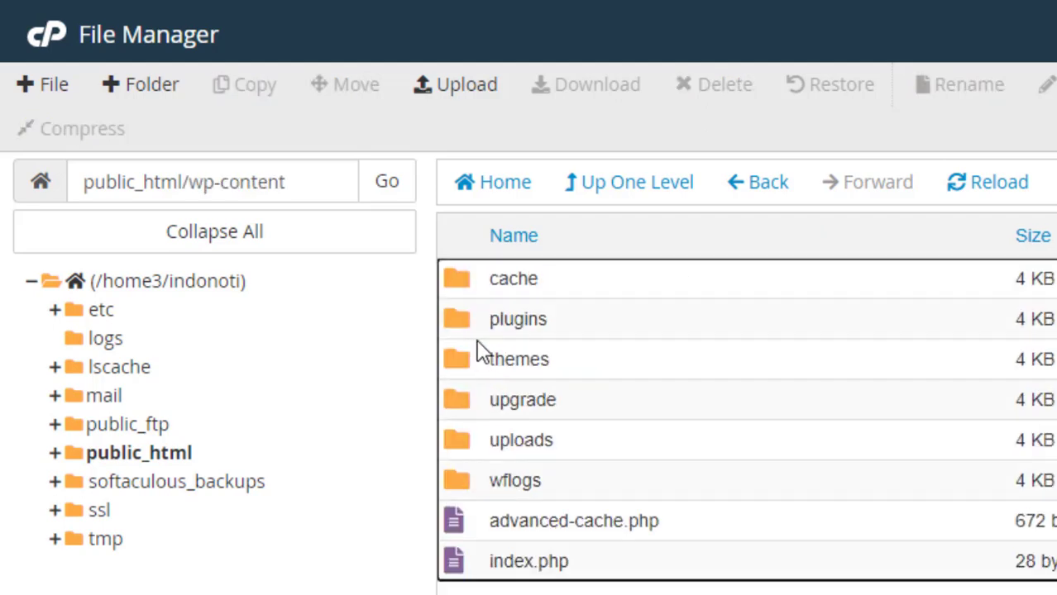
double_click(477, 339)
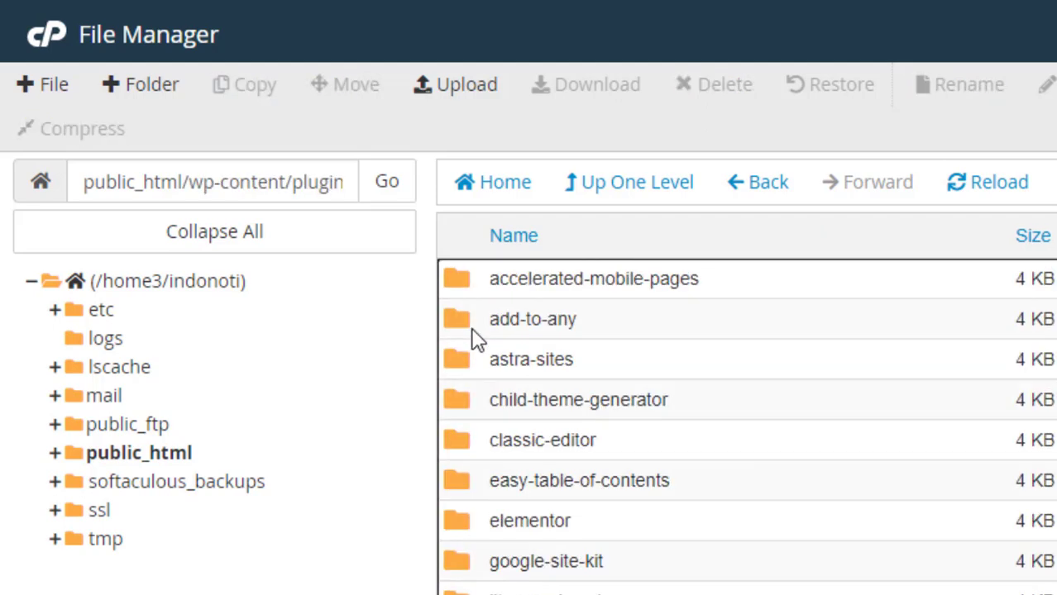
Expand public_html and wp-content in the folder tree to show where the plugins folder sits
click(54, 453)
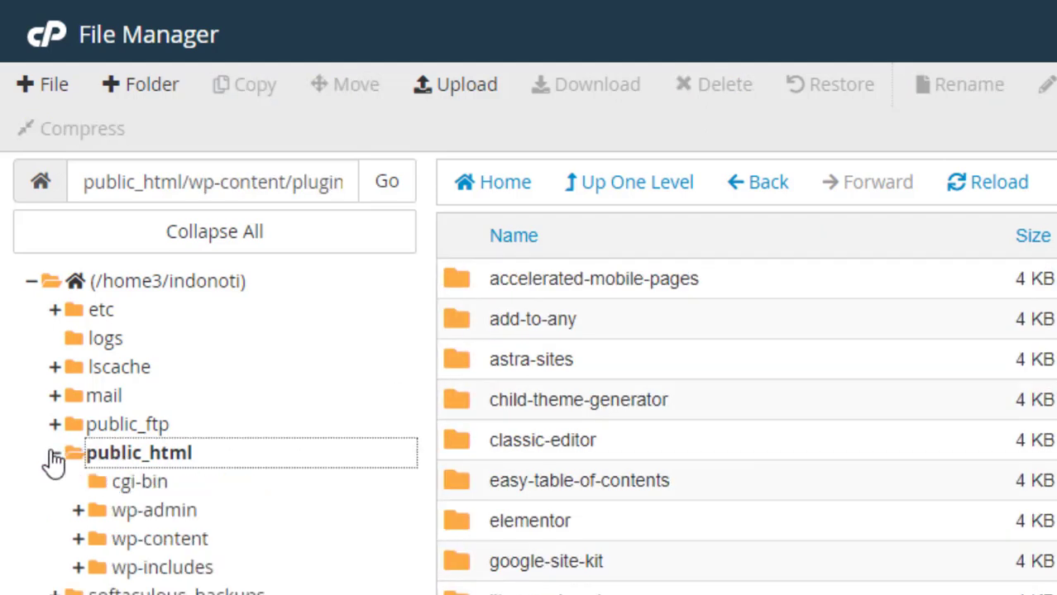
click(77, 512)
click(81, 513)
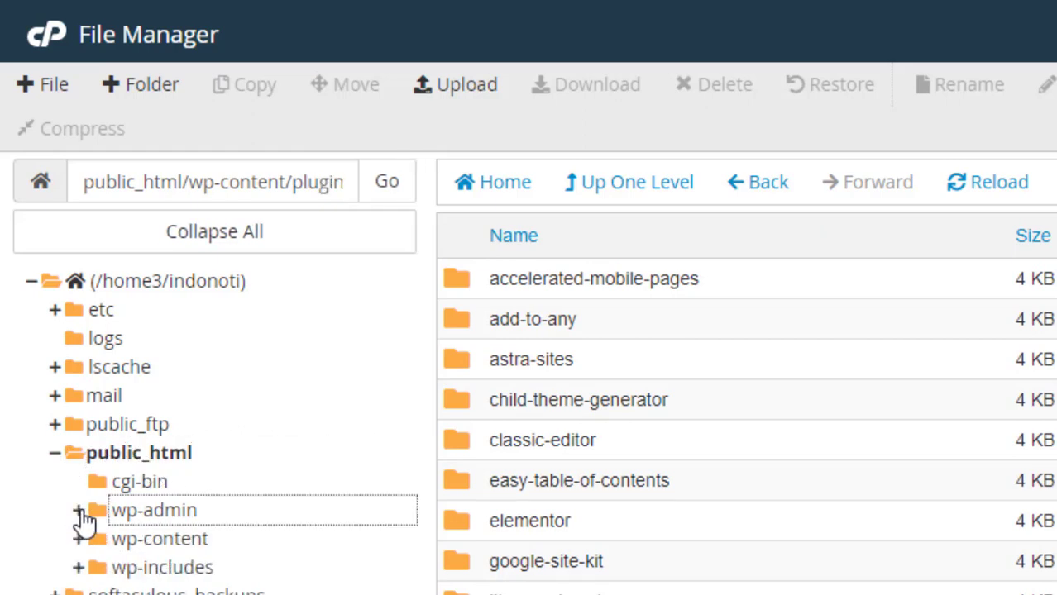
click(78, 539)
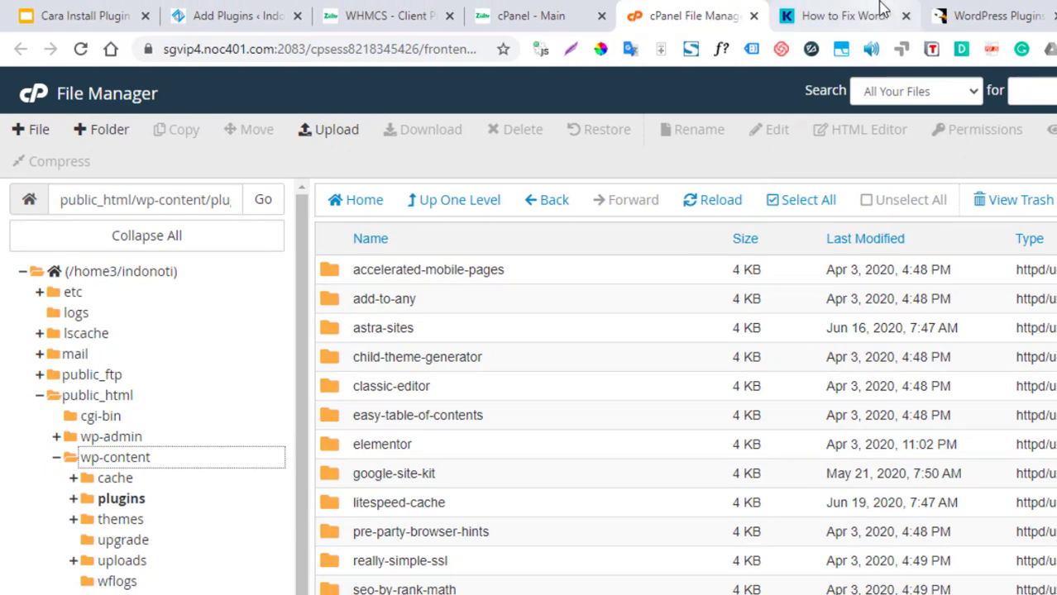
Search the web for "akismet anti-spam" and open the plugin's WordPress.org page
click(857, 17)
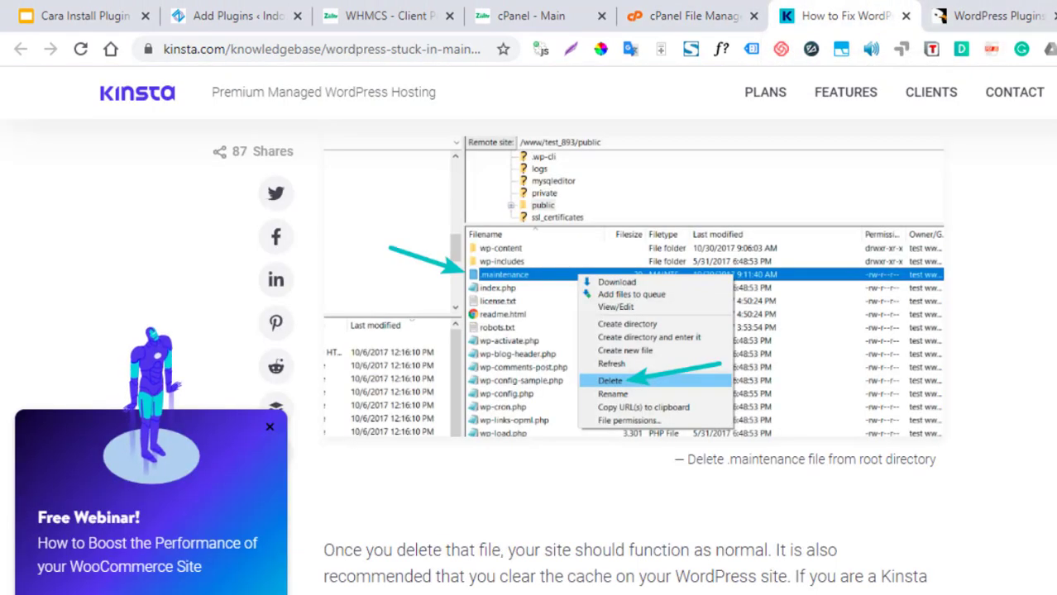
key(ctrl+t)
text(akismet anti-spam)
key(Return)
scroll(381, 186, down, 3)
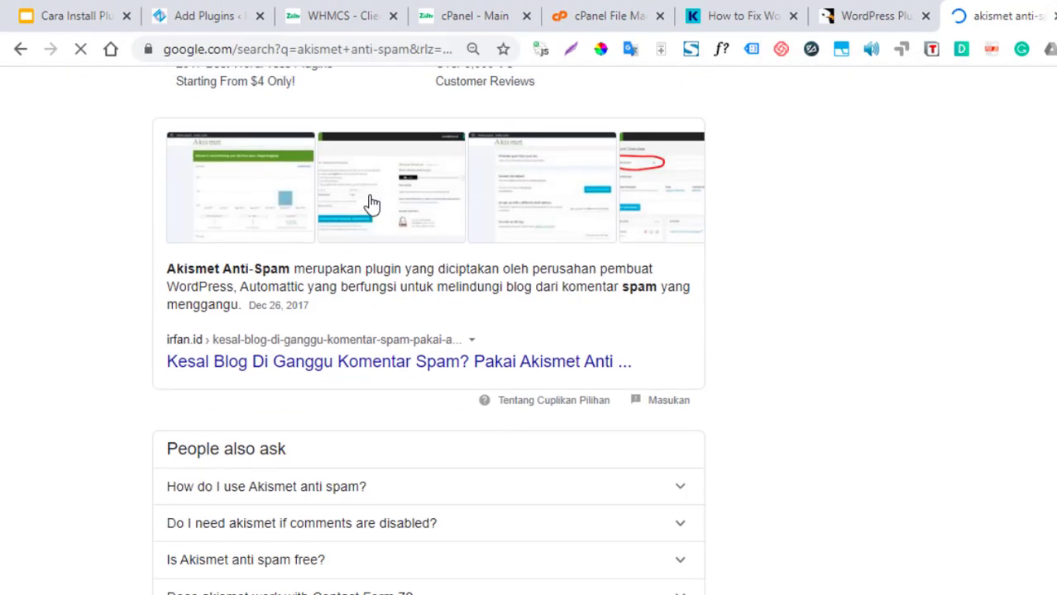
scroll(350, 231, down, 3)
scroll(331, 310, down, 1)
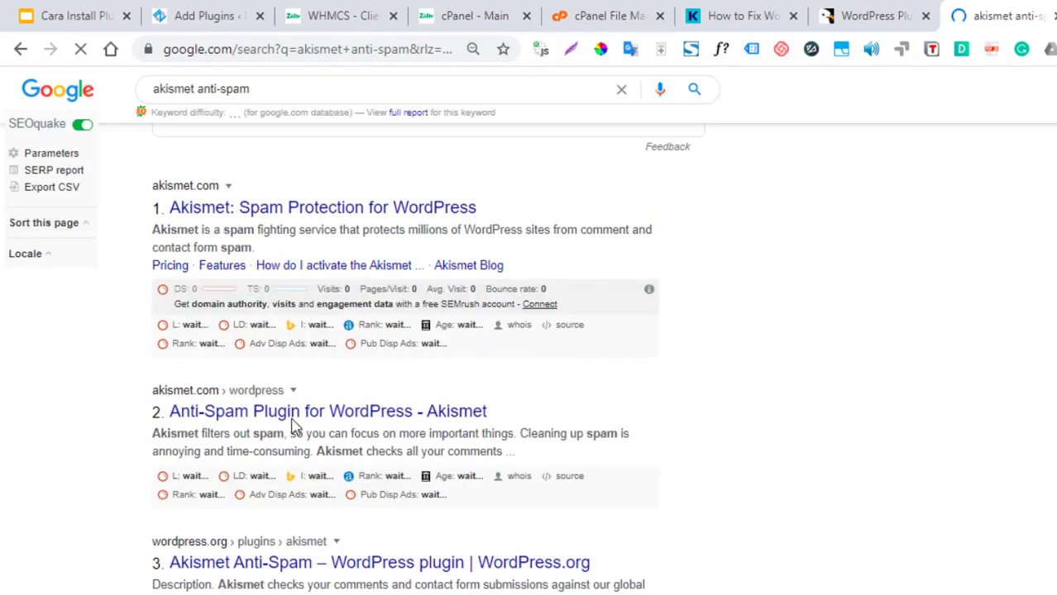
scroll(342, 496, down, 2)
click(316, 380)
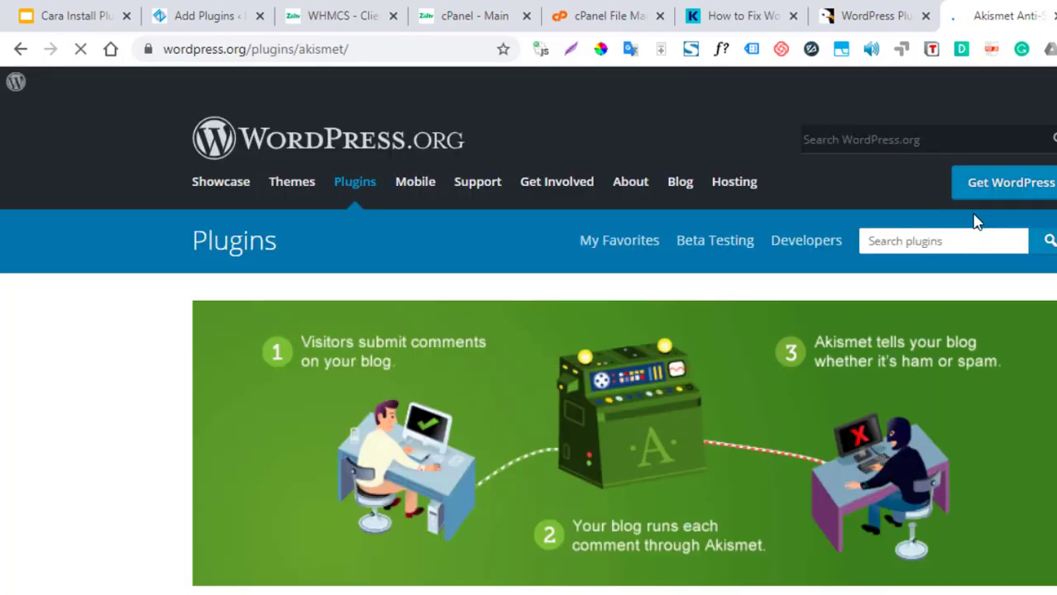
Download the Akismet plugin archive akismet.4.1.6.zip, look at its contents and close the archive window
scroll(963, 282, down, 3)
click(1011, 348)
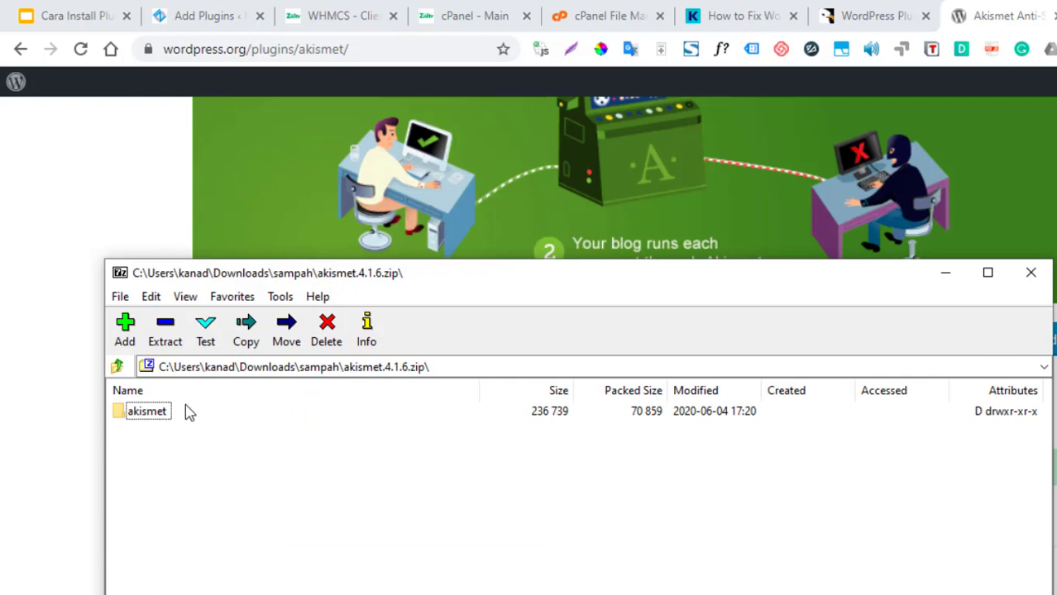
click(1043, 280)
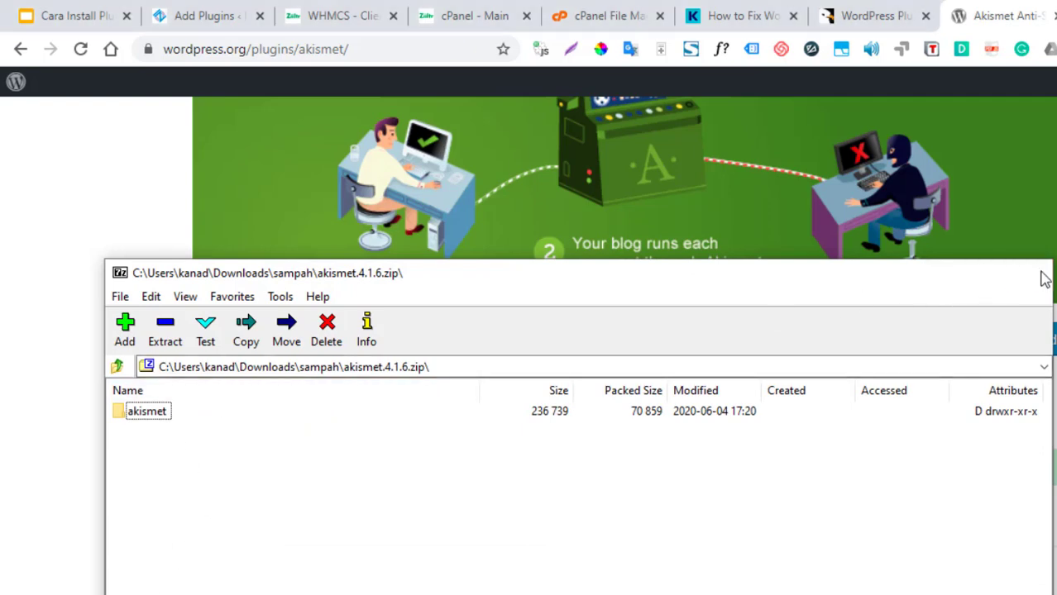
Upload akismet.4.1.6.zip from the sampah folder in Downloads to public_html/wp-content/plugins and return to the folder listing
click(583, 12)
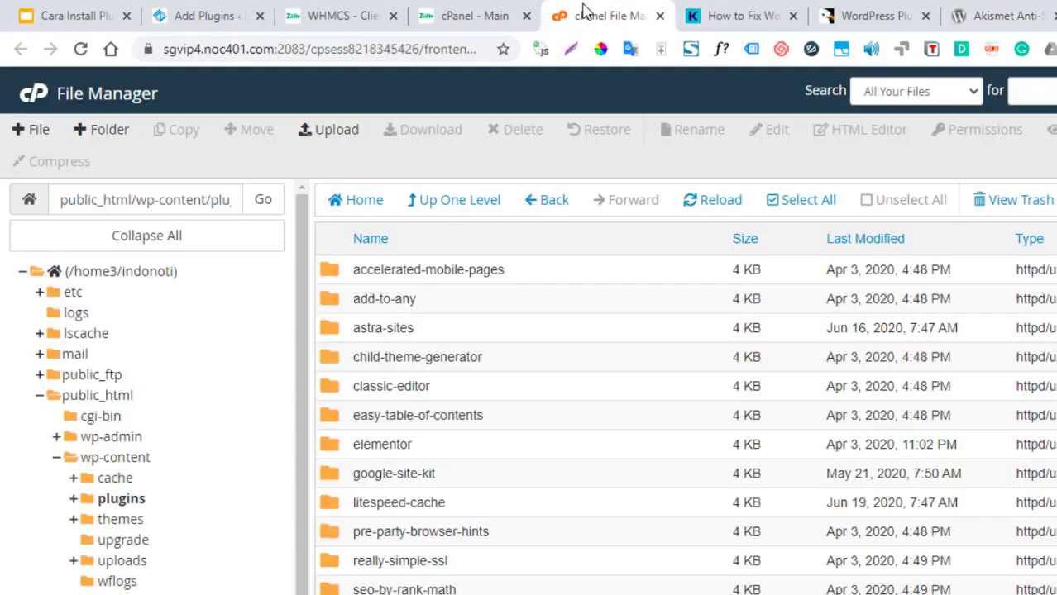
click(346, 142)
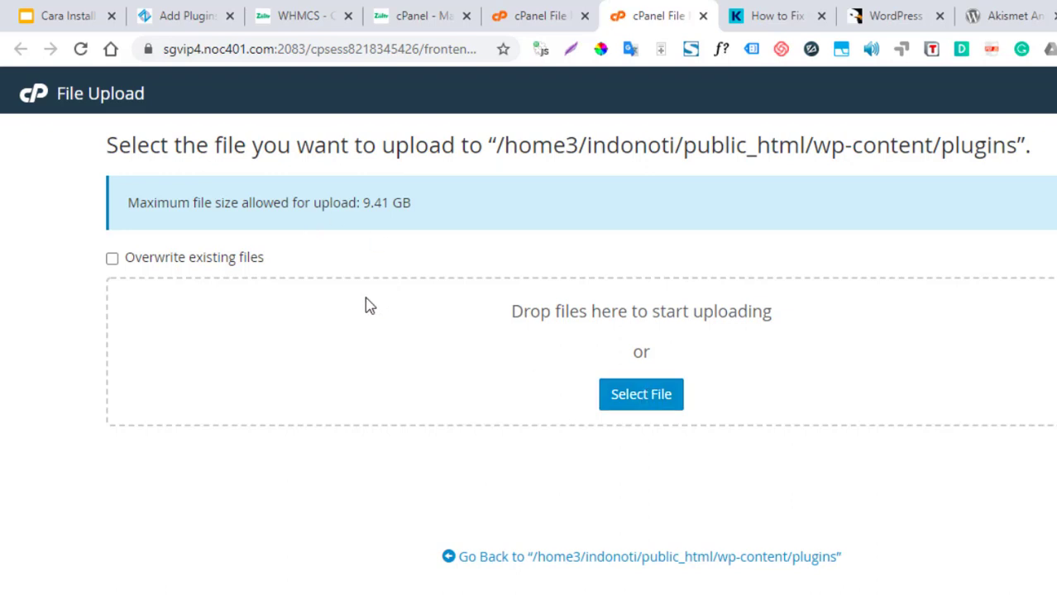
click(662, 396)
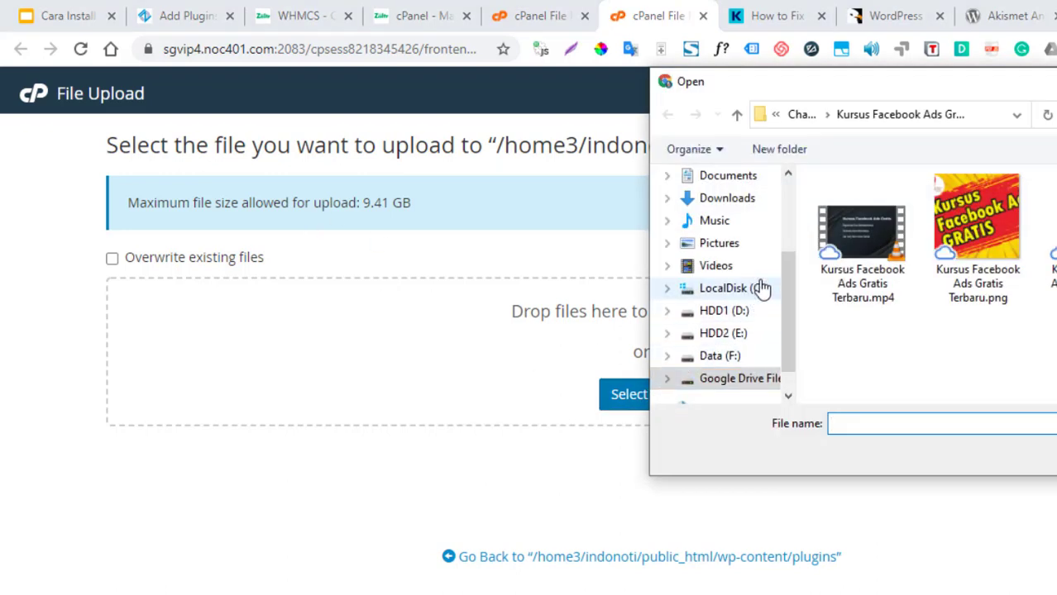
click(748, 209)
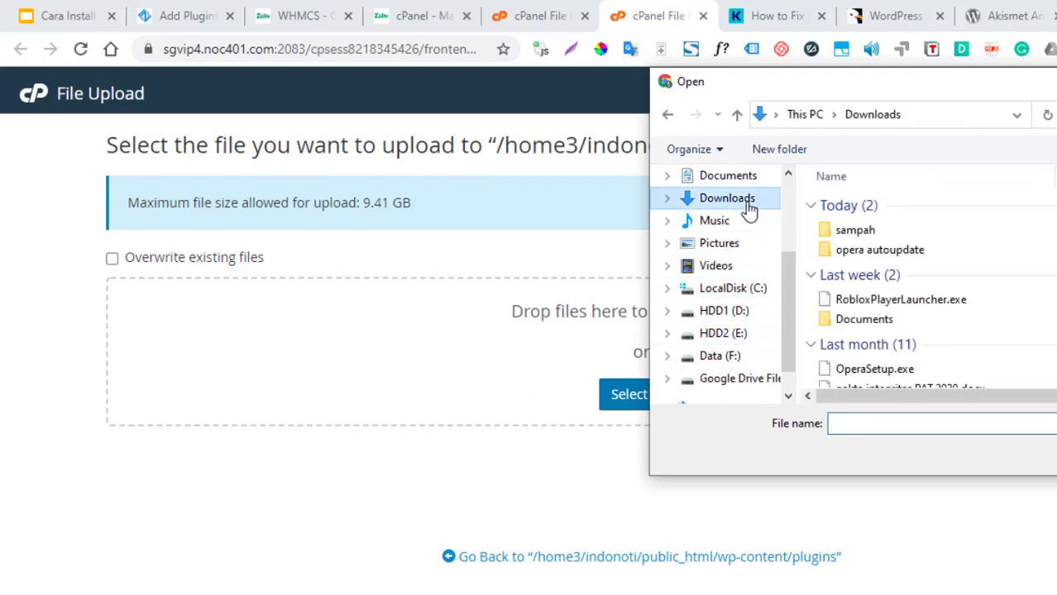
double_click(827, 230)
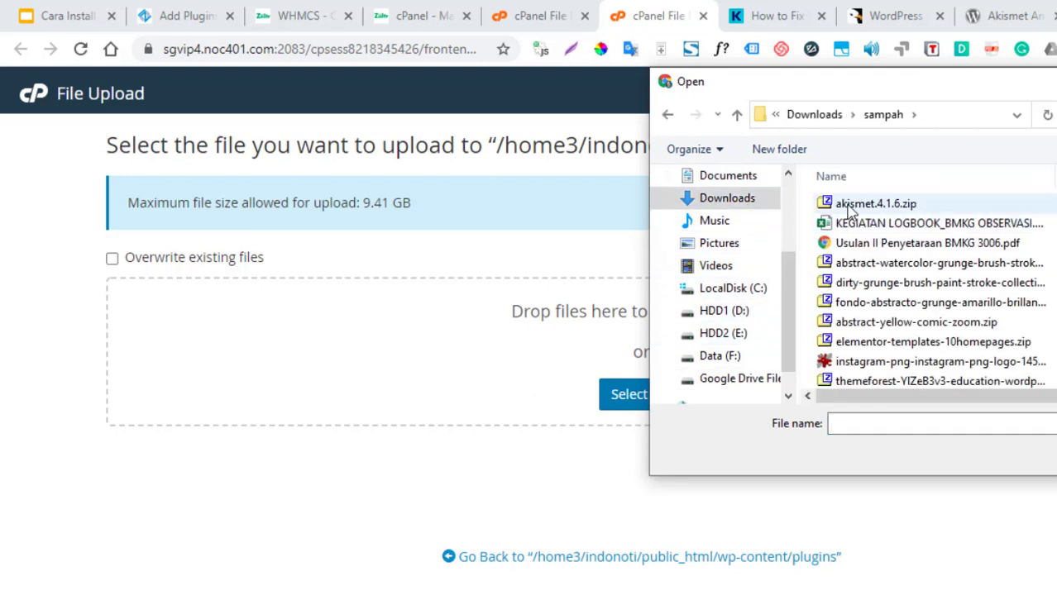
double_click(850, 207)
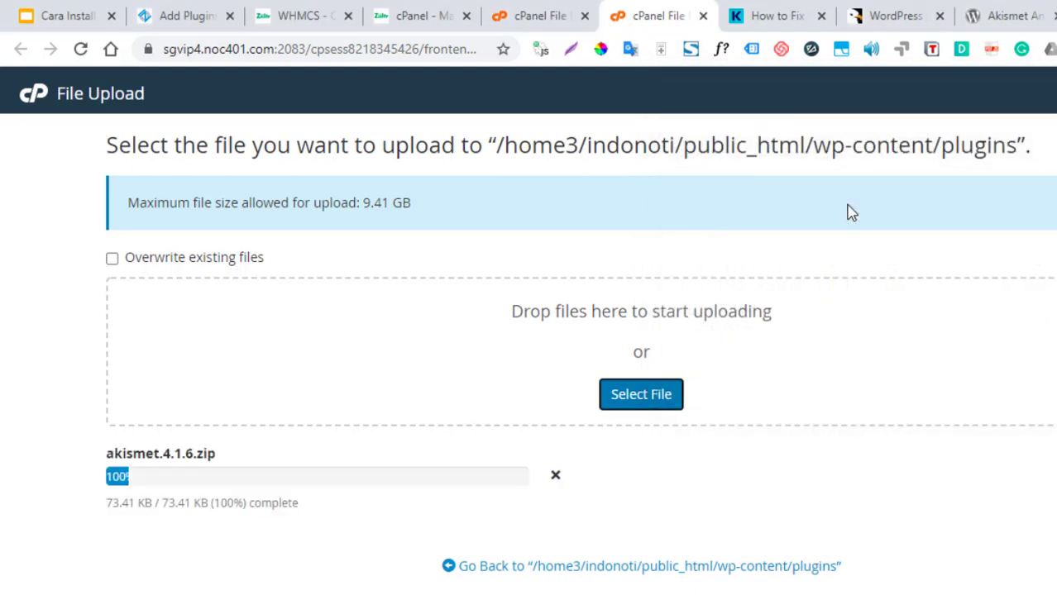
click(697, 569)
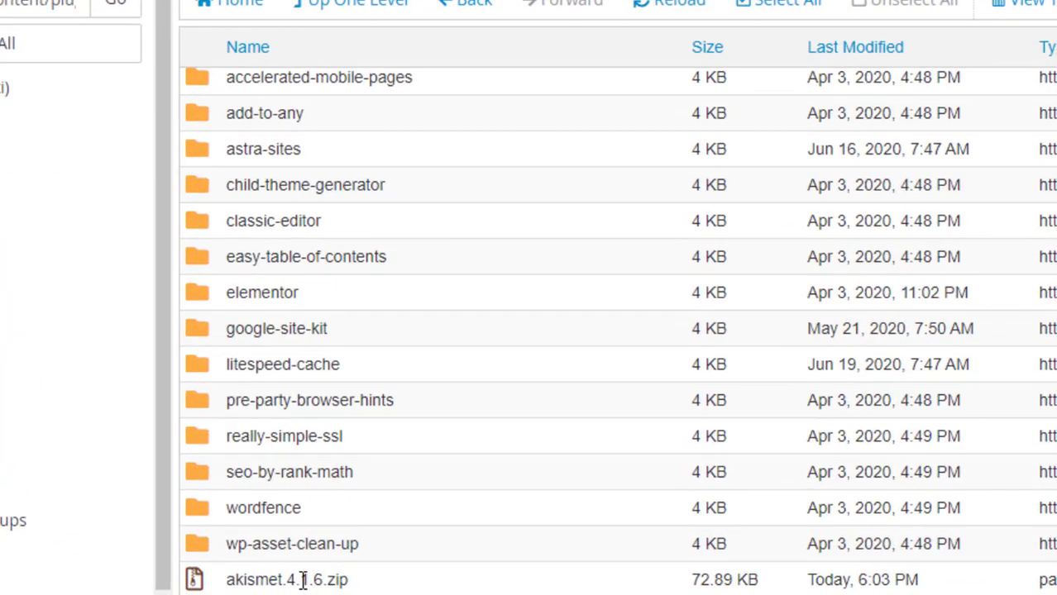
Extract akismet.4.1.6.zip into /public_html/wp-content/plugins
right_click(362, 585)
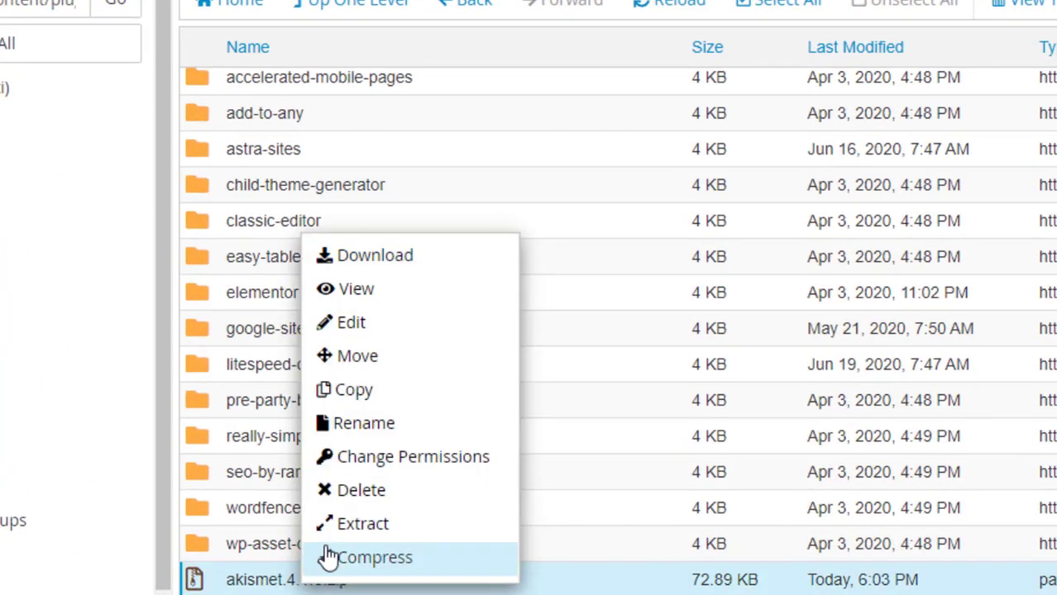
click(370, 524)
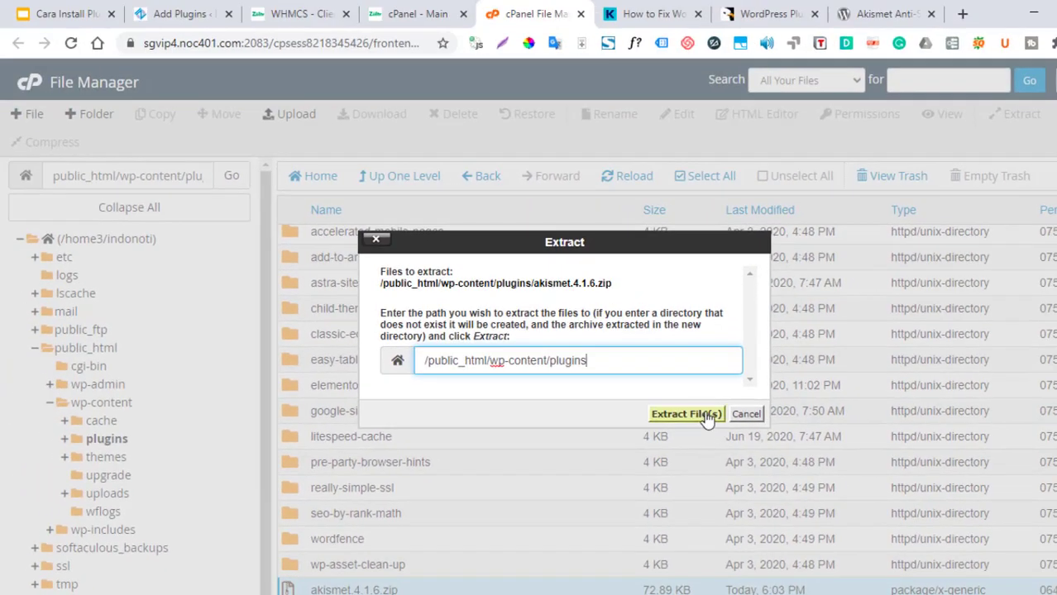
click(706, 416)
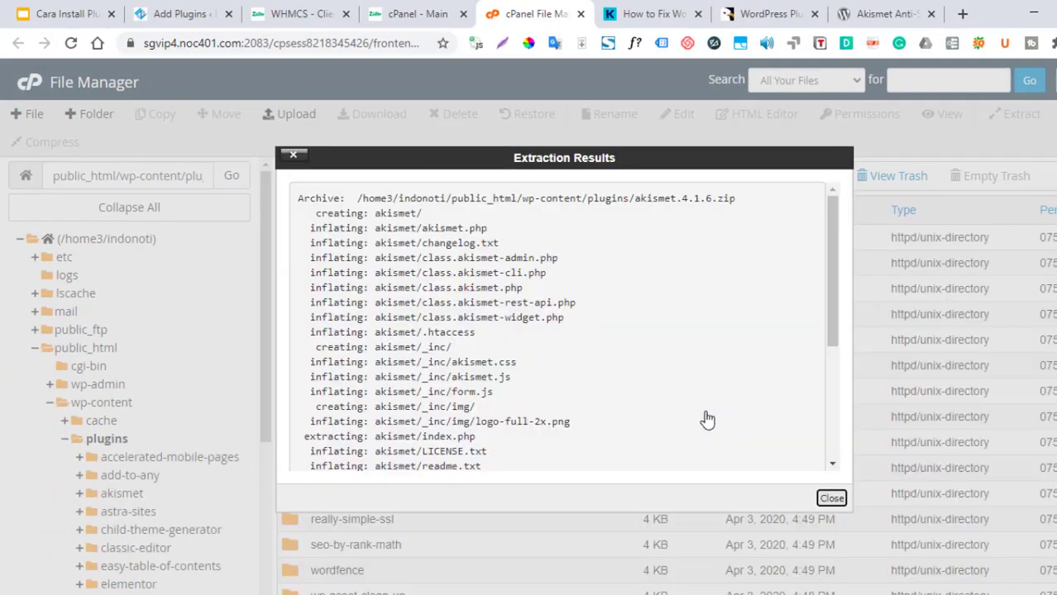
Return to the WordPress Add Plugins page and reload it to check the install status of Akismet Anti-Spam
click(297, 15)
click(178, 14)
scroll(537, 313, down, 3)
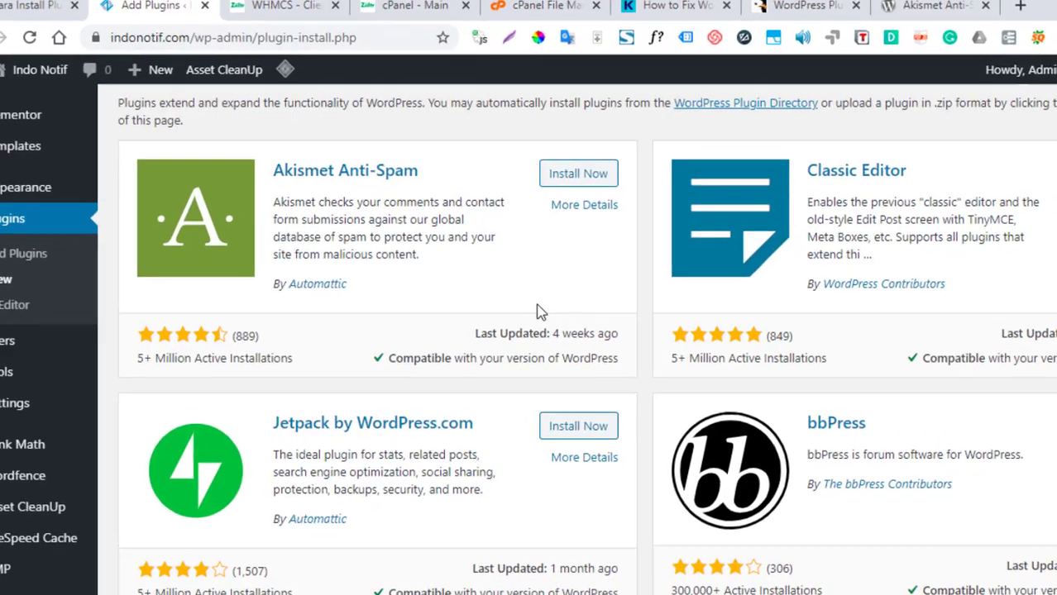
scroll(540, 313, up, 3)
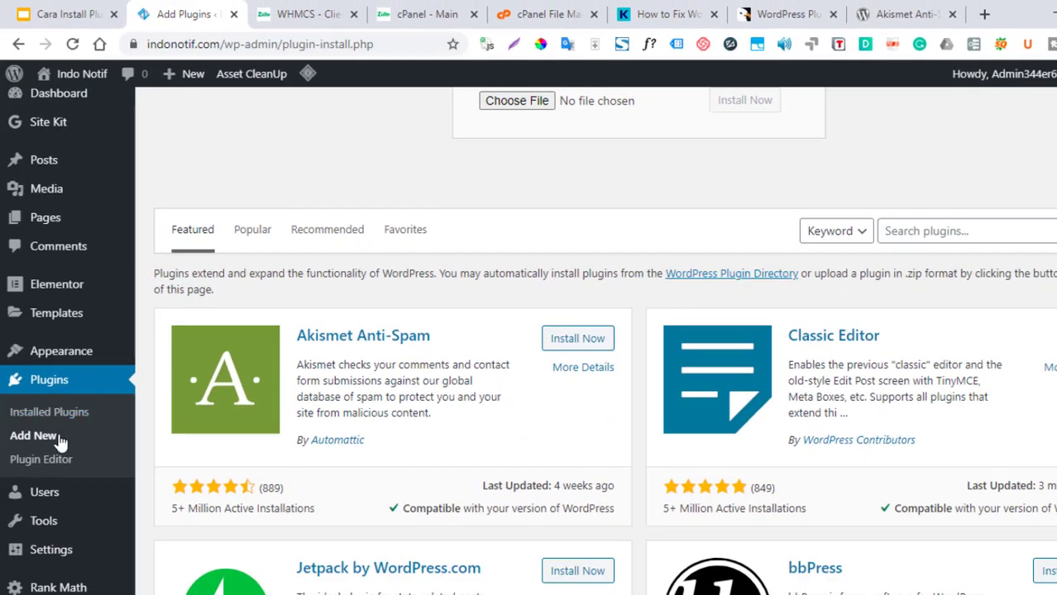
click(57, 440)
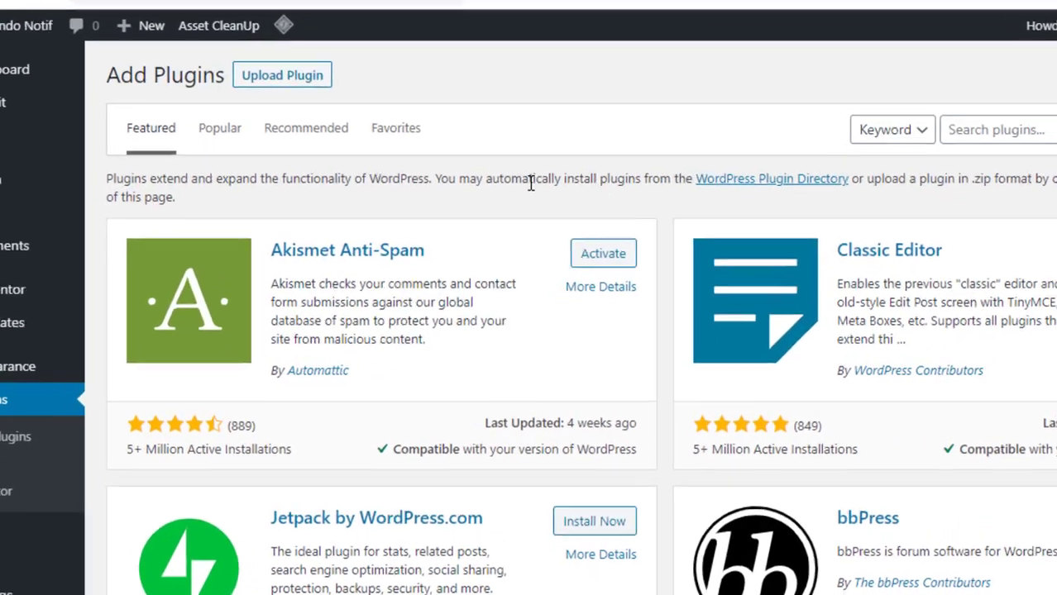